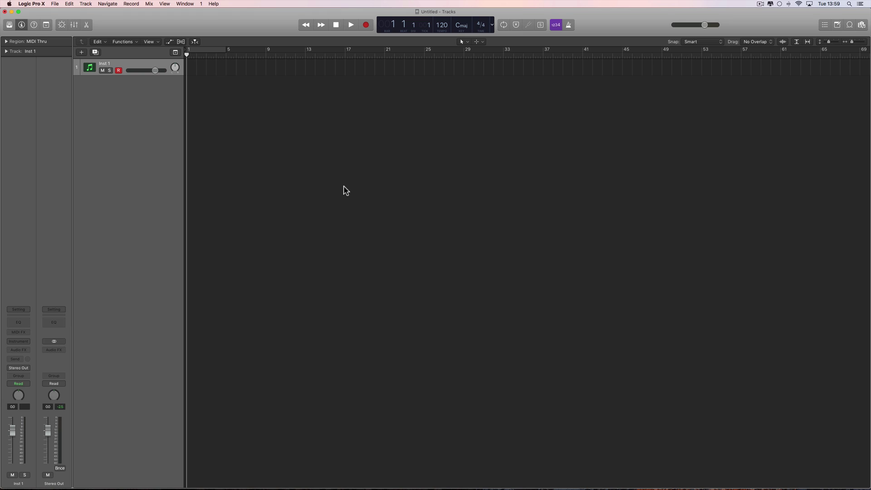
Step: Scroll the Tracks area left to the project start above Inst 1
{"action": "scroll", "coordinate": [256, 126], "scroll_direction": "left", "scroll_amount": 1}
Step: Toggle the global tracks off and back on above the track list
{"action": "left_click", "coordinate": [176, 52]}
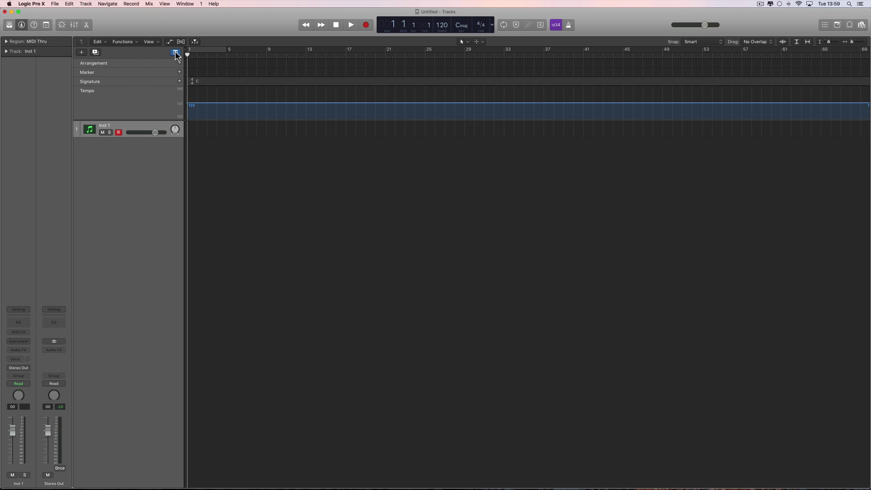
{"action": "left_click", "coordinate": [175, 53]}
{"action": "left_click", "coordinate": [176, 53]}
Step: Bring up the global tracks context menu showing Arrangement and Marker ticked
{"action": "right_click", "coordinate": [285, 166]}
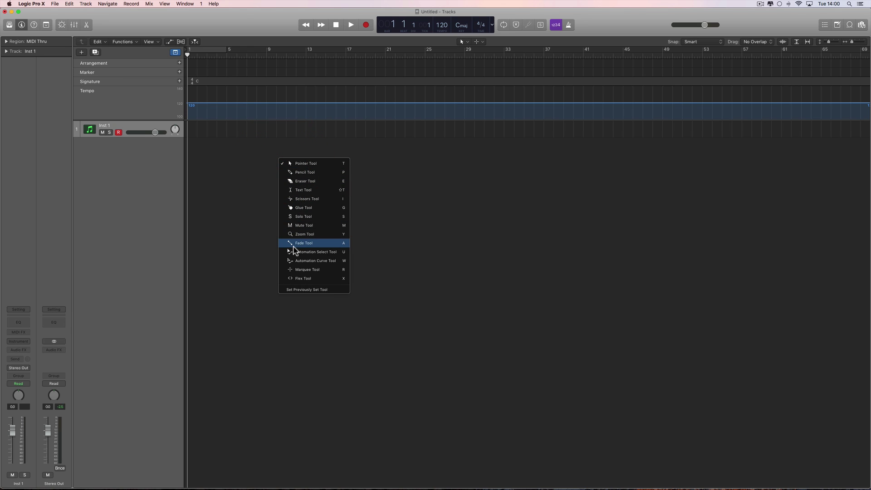
{"action": "right_click", "coordinate": [126, 99]}
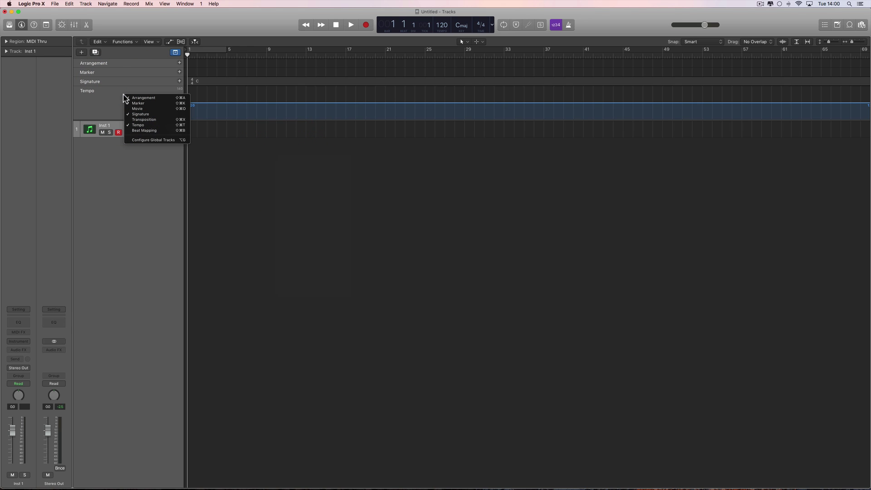
{"action": "right_click", "coordinate": [115, 101]}
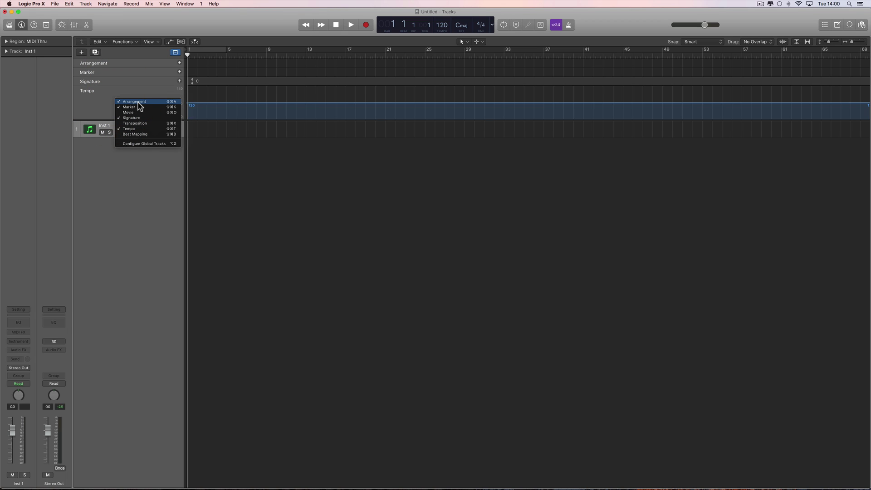
Step: Add an Intro arrangement marker at the song start and shorten it toward bar 5
{"action": "left_click", "coordinate": [245, 156]}
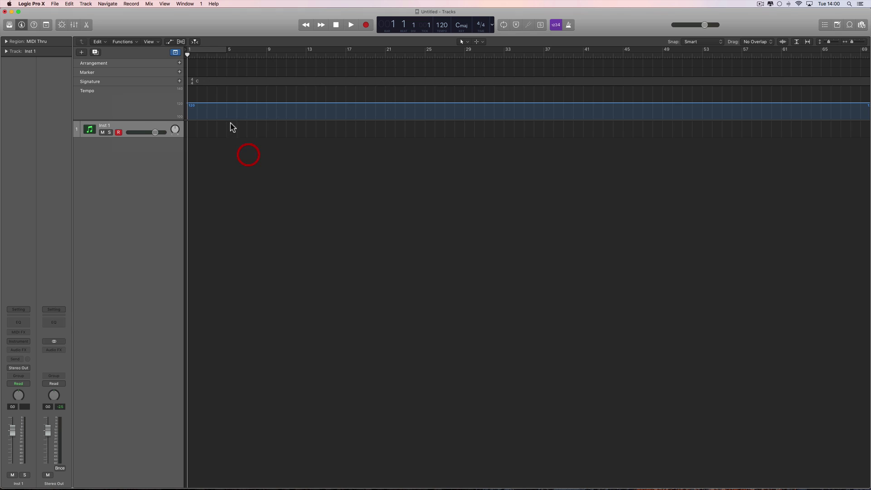
{"action": "left_click", "coordinate": [179, 64]}
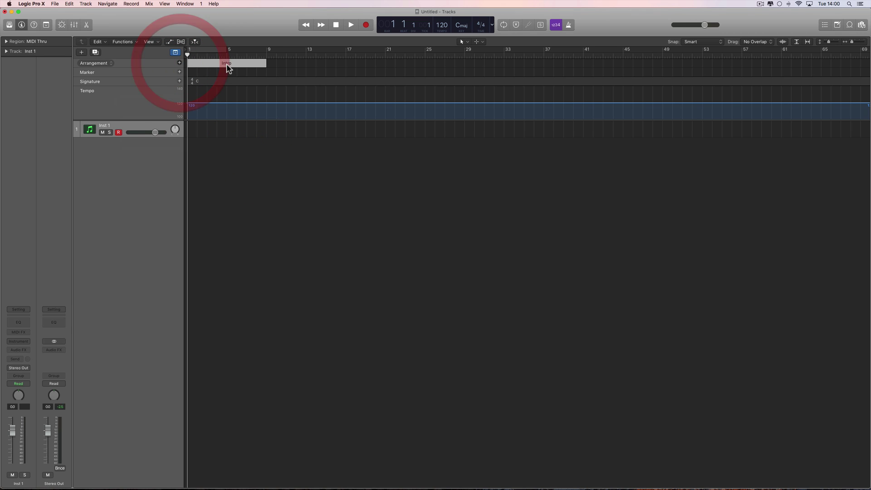
{"action": "left_click", "coordinate": [265, 64]}
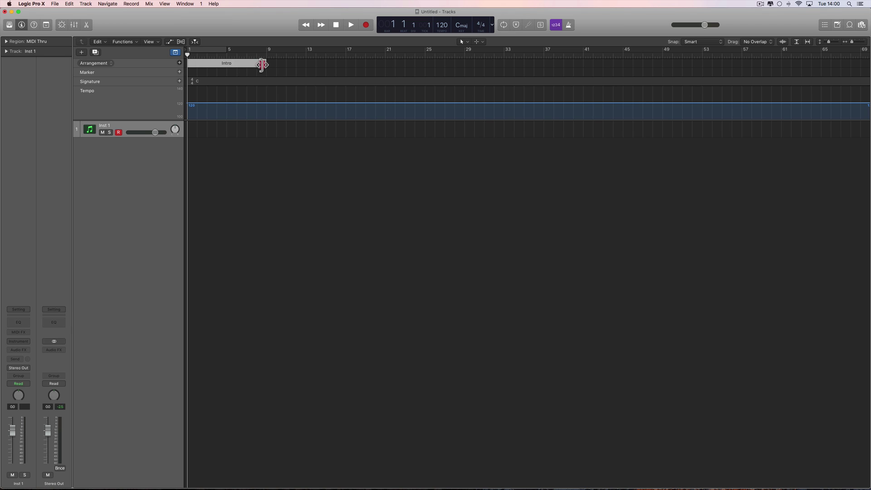
{"action": "mouse_move", "coordinate": [264, 65]}
{"action": "left_mouse_down"}
{"action": "mouse_move", "coordinate": [227, 64]}
{"action": "mouse_move", "coordinate": [345, 69]}
{"action": "mouse_move", "coordinate": [266, 64]}
{"action": "left_mouse_up"}
Step: Check the Intro marker's name choices, then delete the marker to start over
{"action": "left_click", "coordinate": [230, 64]}
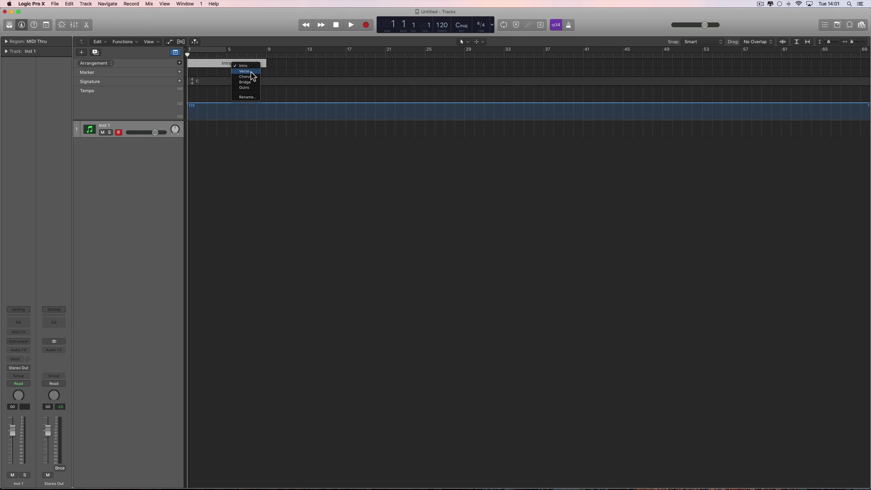
{"action": "left_click", "coordinate": [215, 66]}
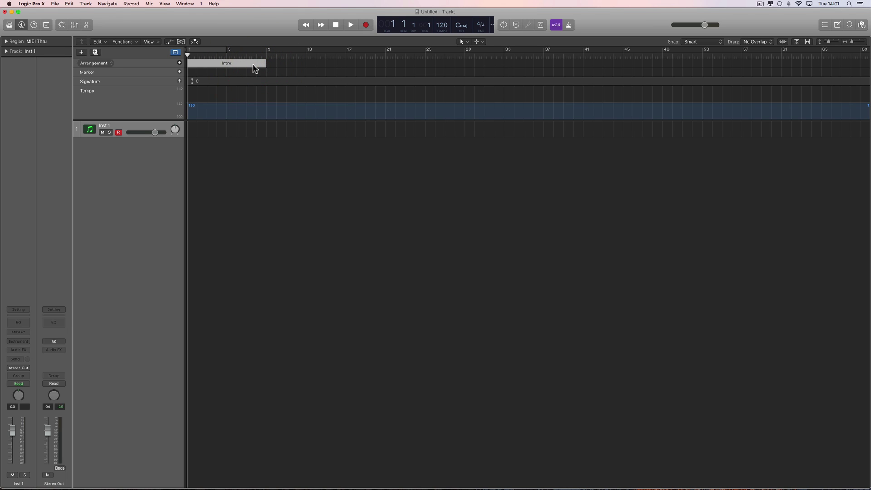
{"action": "key", "text": "Delete"}
Step: Add Intro (ending at bar 5), Verse and Chorus arrangement markers
{"action": "left_click", "coordinate": [180, 62]}
{"action": "left_click", "coordinate": [235, 66]}
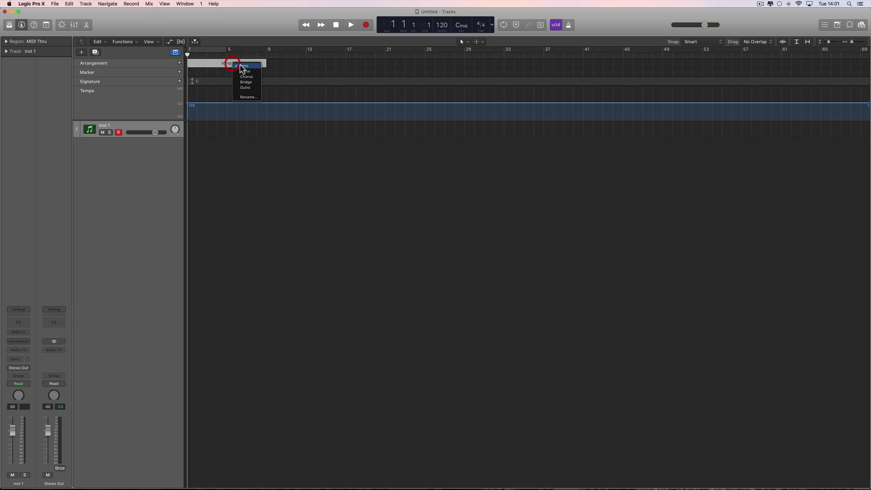
{"action": "left_click", "coordinate": [267, 68]}
{"action": "left_click_drag", "start_coordinate": [264, 66], "coordinate": [227, 66]}
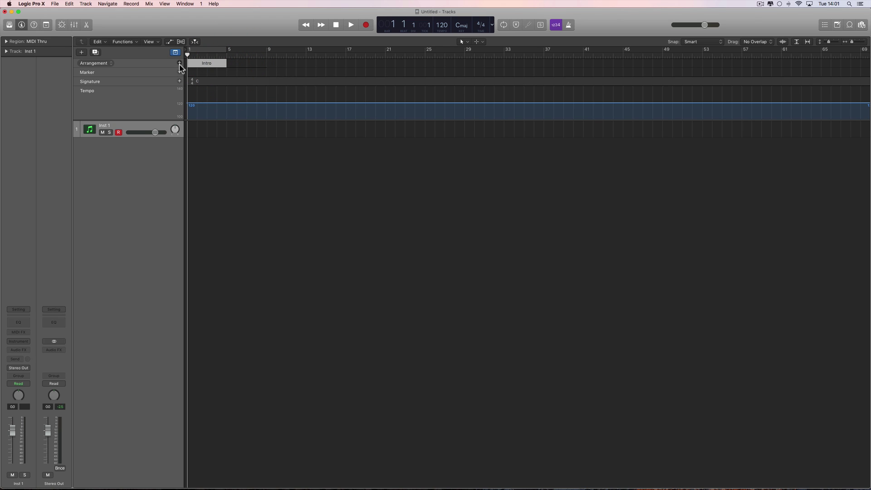
{"action": "left_click", "coordinate": [180, 63]}
{"action": "left_click", "coordinate": [266, 66]}
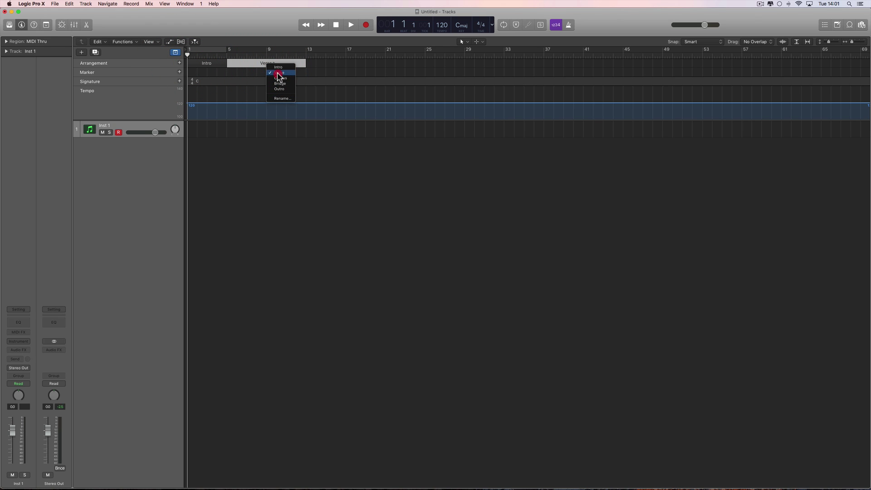
{"action": "left_click", "coordinate": [277, 73]}
{"action": "left_click", "coordinate": [180, 63]}
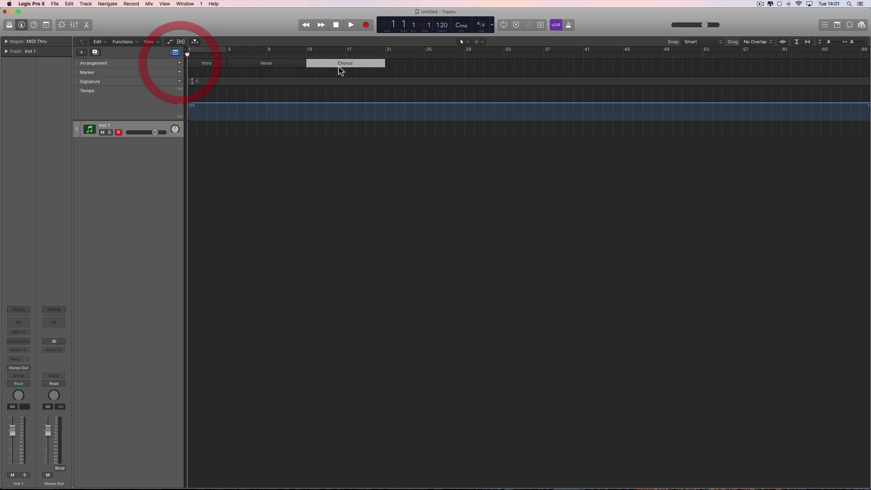
{"action": "left_click", "coordinate": [341, 65]}
{"action": "left_click", "coordinate": [359, 77]}
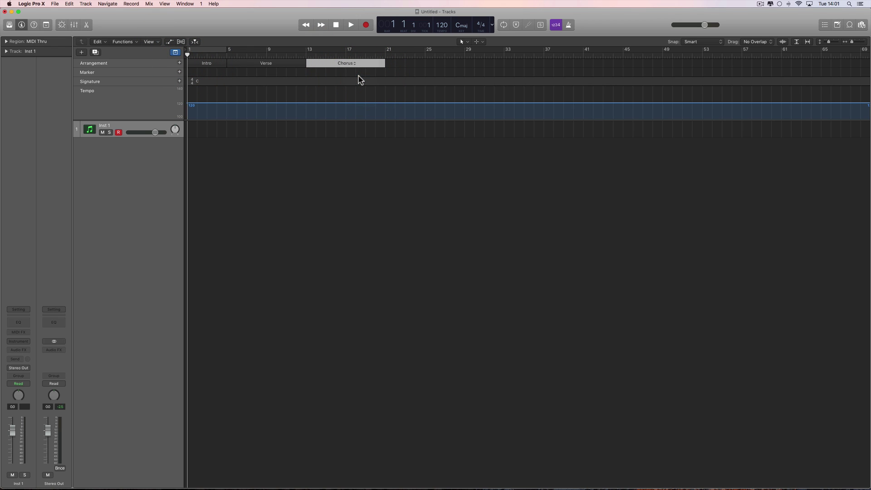
Step: Add Verse, Chorus (bars 29–37) and Bridge (bars 37–45) arrangement markers
{"action": "left_click", "coordinate": [180, 63]}
{"action": "left_click", "coordinate": [418, 63]}
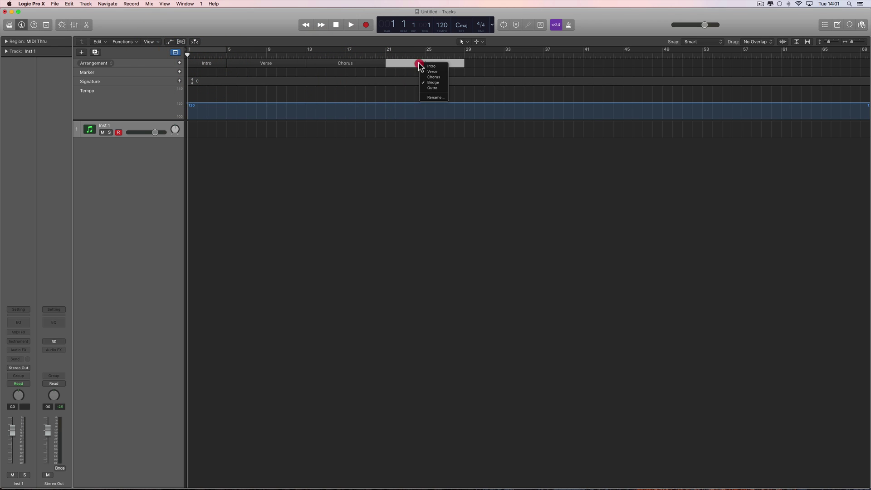
{"action": "left_click", "coordinate": [433, 72]}
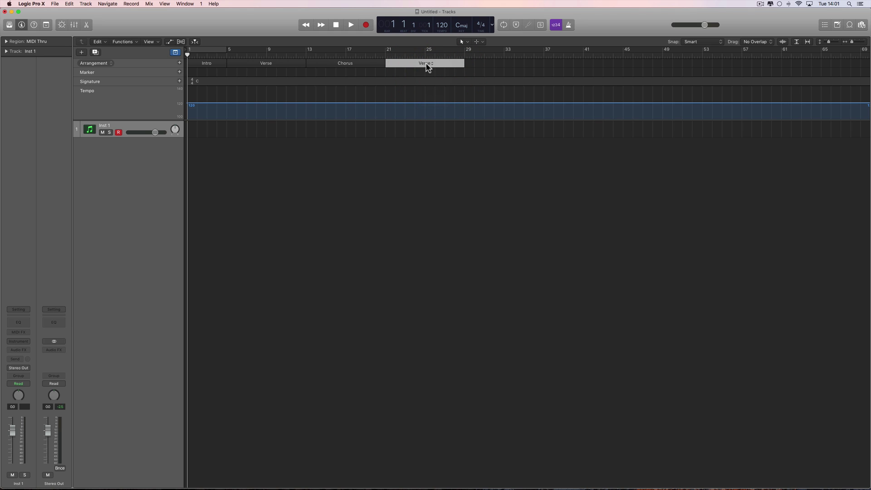
{"action": "left_click", "coordinate": [180, 63]}
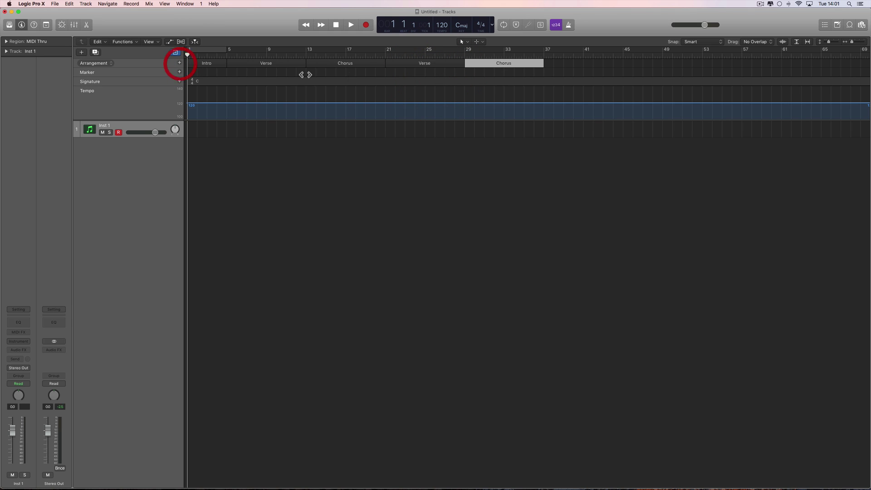
{"action": "left_click", "coordinate": [508, 64]}
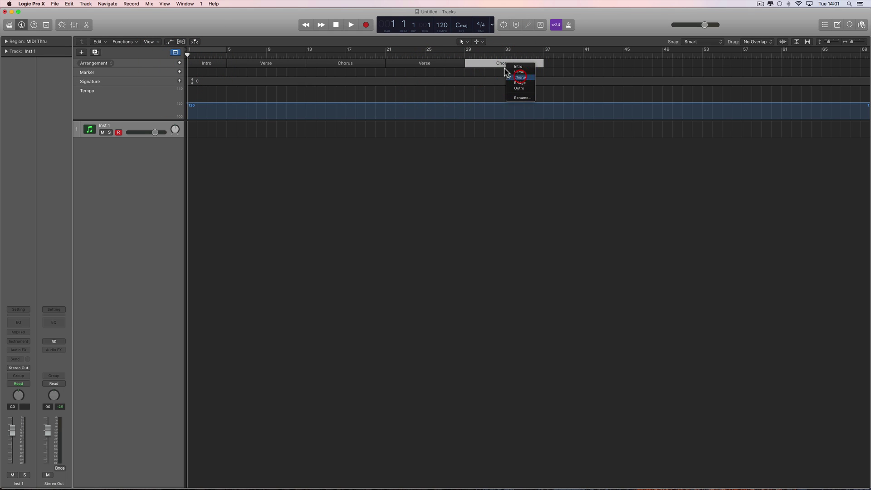
{"action": "left_click", "coordinate": [514, 67]}
{"action": "left_click", "coordinate": [180, 63]}
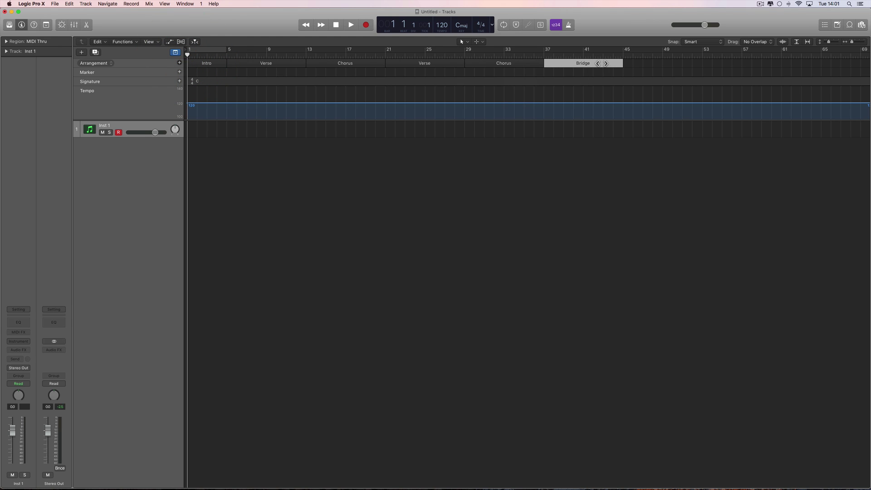
{"action": "left_click", "coordinate": [588, 65]}
{"action": "left_click", "coordinate": [603, 83]}
Step: Add Verse (bars 45–53), Chorus (53–61) and Outro (61–69) arrangement markers
{"action": "left_click", "coordinate": [180, 63]}
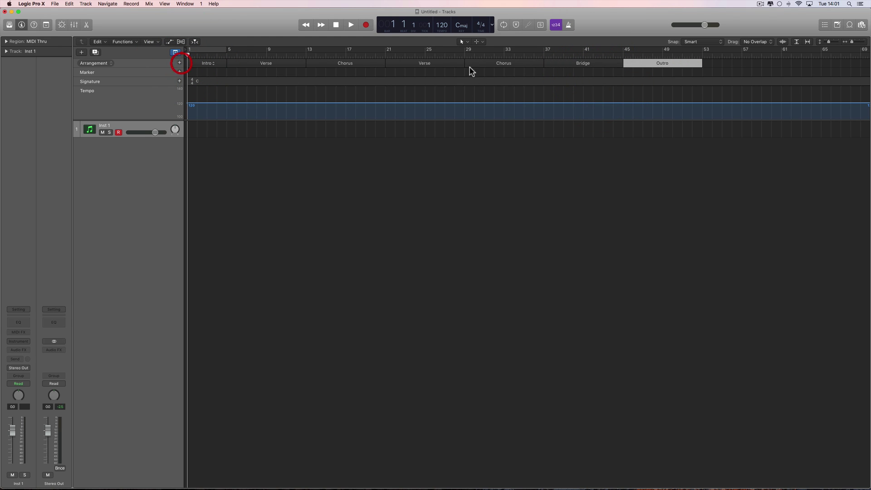
{"action": "left_click", "coordinate": [668, 65]}
{"action": "left_click", "coordinate": [676, 75]}
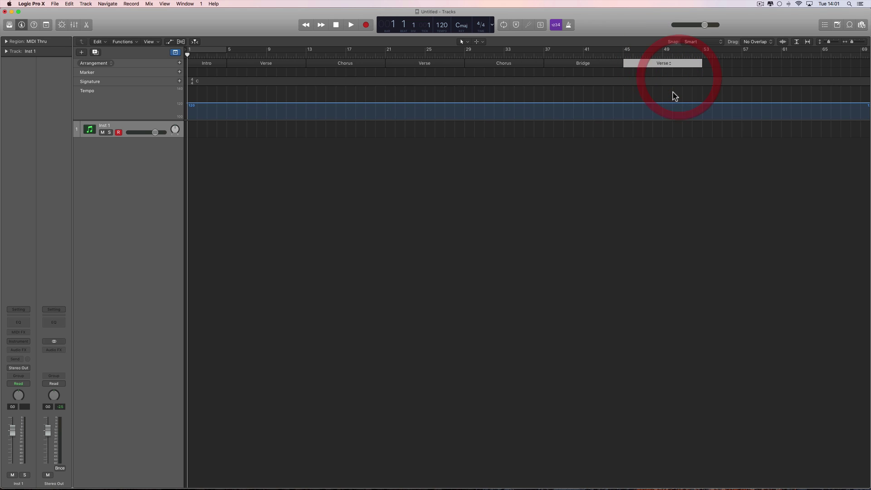
{"action": "left_click", "coordinate": [179, 63]}
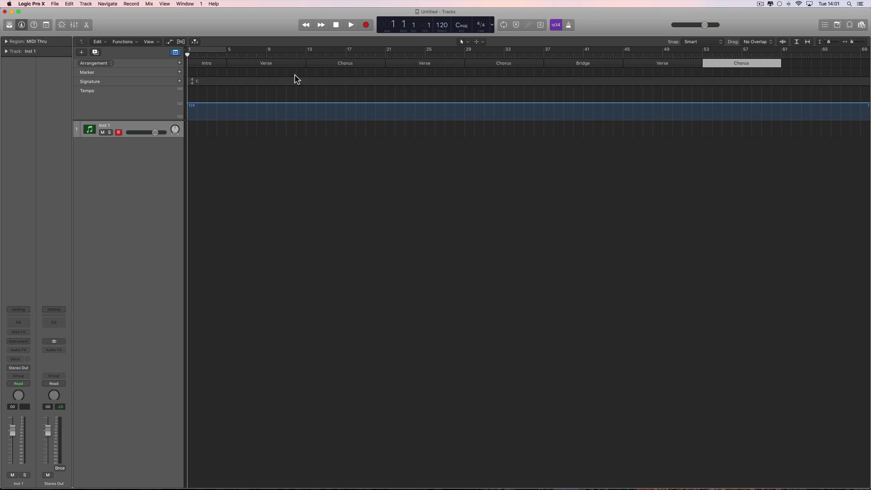
{"action": "left_click", "coordinate": [739, 66]}
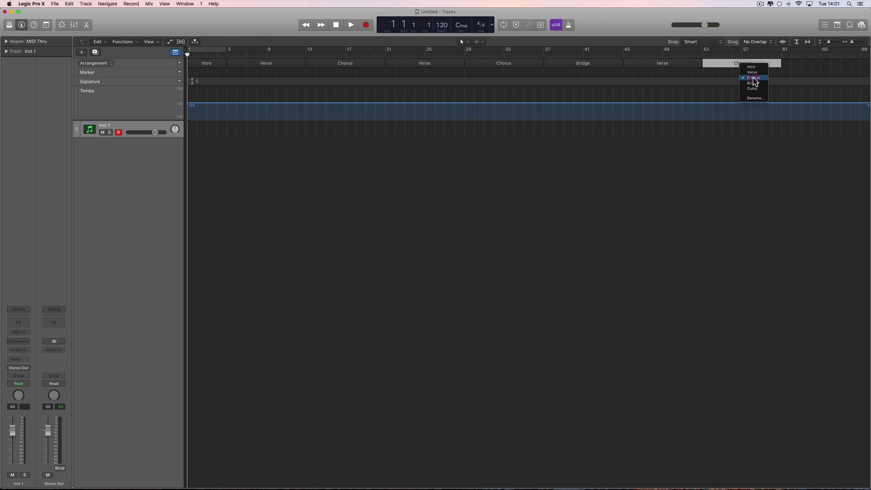
{"action": "left_click", "coordinate": [747, 79]}
{"action": "left_click", "coordinate": [180, 63]}
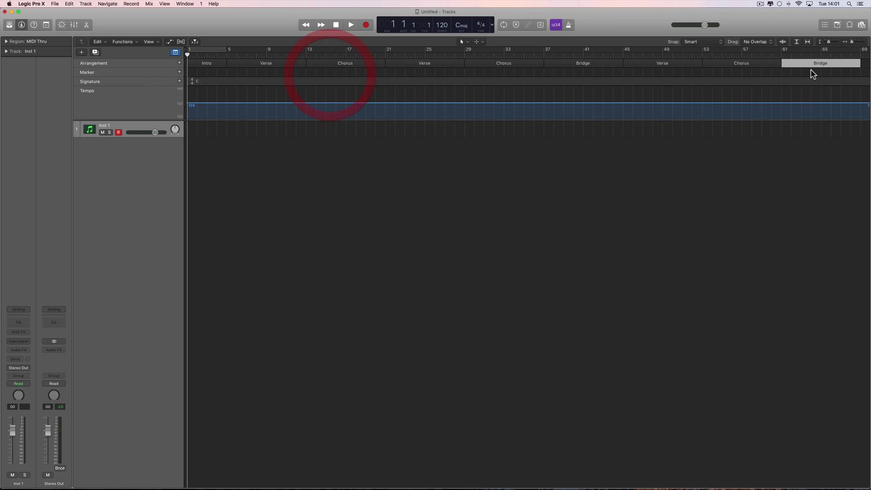
{"action": "left_click", "coordinate": [820, 64]}
{"action": "left_click", "coordinate": [833, 87]}
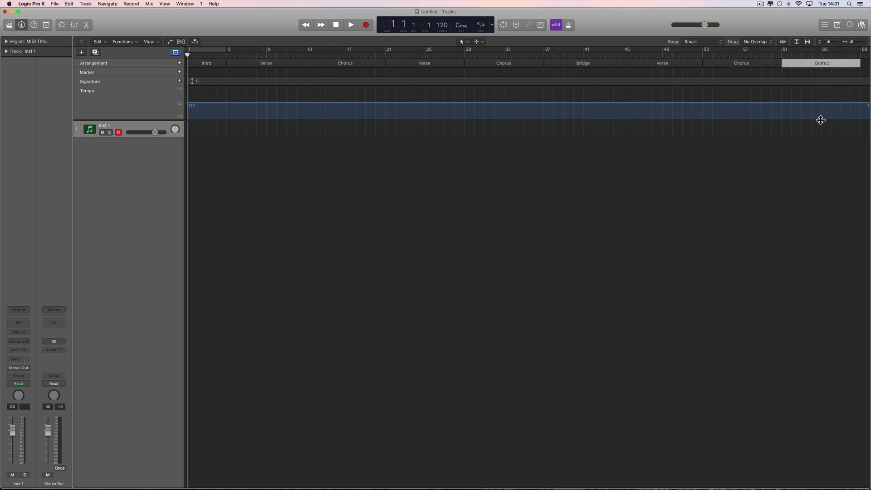
{"action": "left_click", "coordinate": [220, 63]}
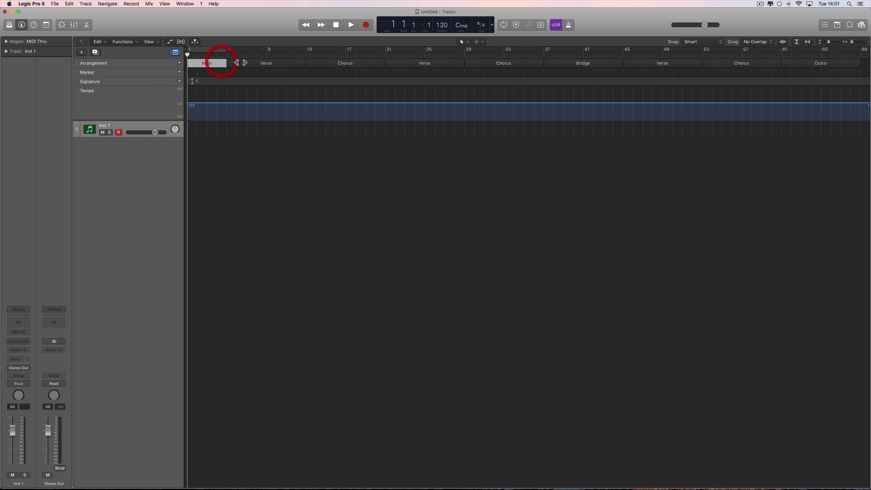
{"action": "left_click", "coordinate": [252, 63]}
{"action": "left_click", "coordinate": [319, 64]}
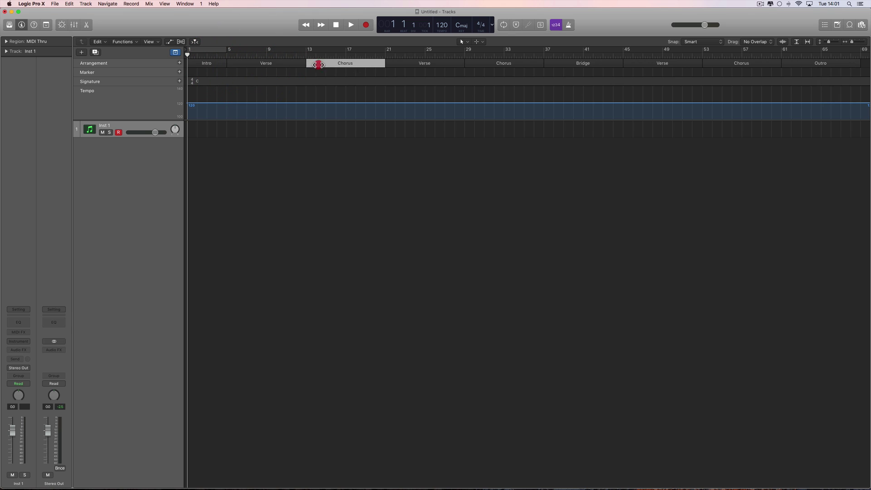
{"action": "left_click", "coordinate": [245, 64]}
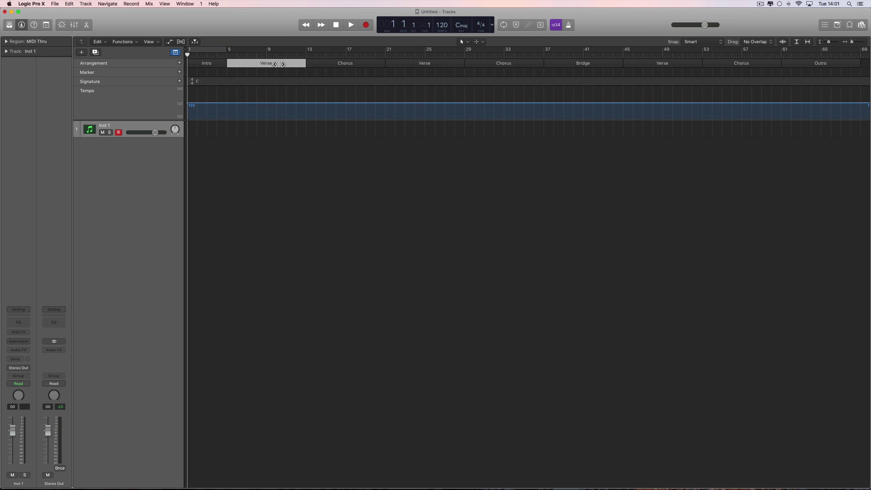
{"action": "left_click", "coordinate": [329, 67]}
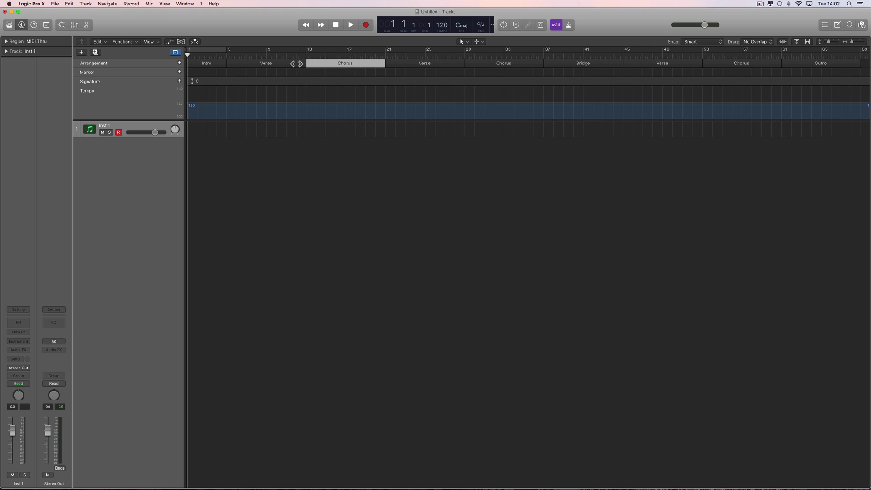
{"action": "left_click", "coordinate": [300, 63]}
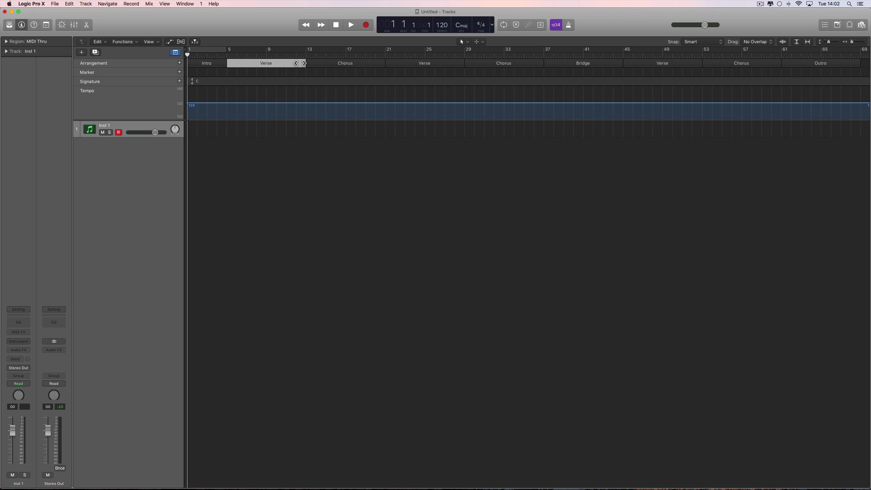
{"action": "left_click", "coordinate": [222, 63]}
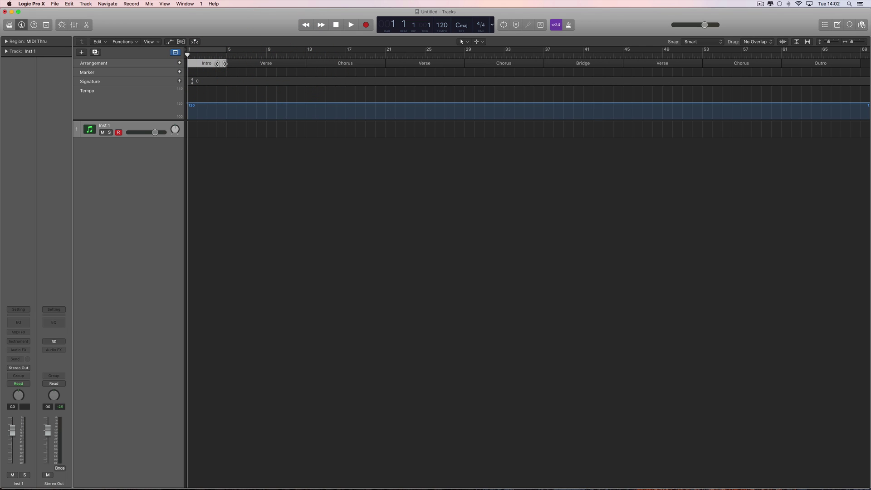
{"action": "left_click", "coordinate": [560, 63]}
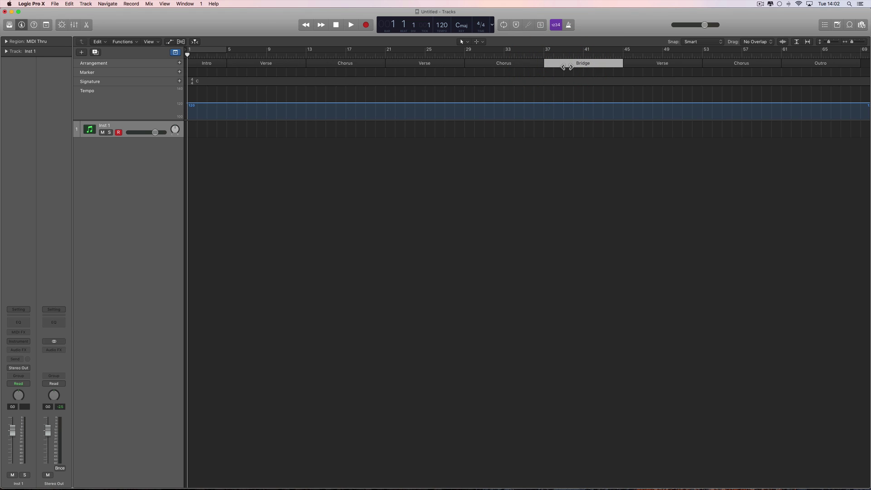
{"action": "left_click", "coordinate": [797, 64]}
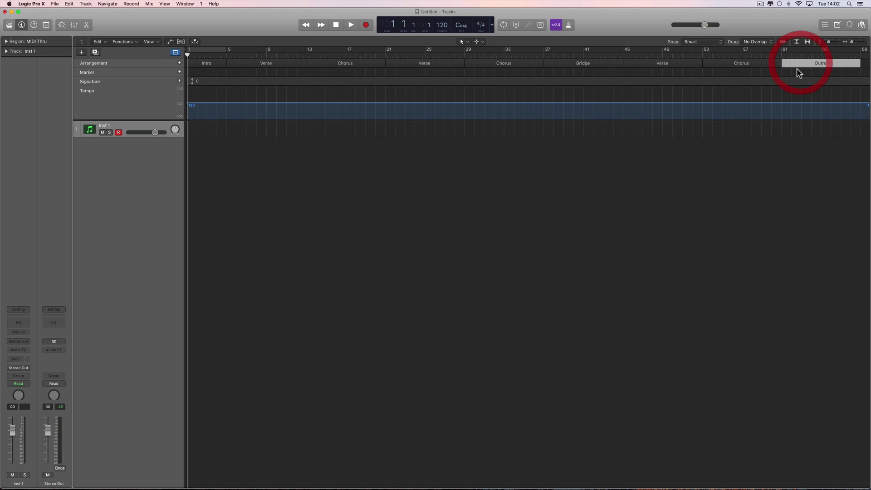
{"action": "left_click", "coordinate": [772, 64]}
{"action": "left_click", "coordinate": [794, 64]}
{"action": "left_click", "coordinate": [765, 64]}
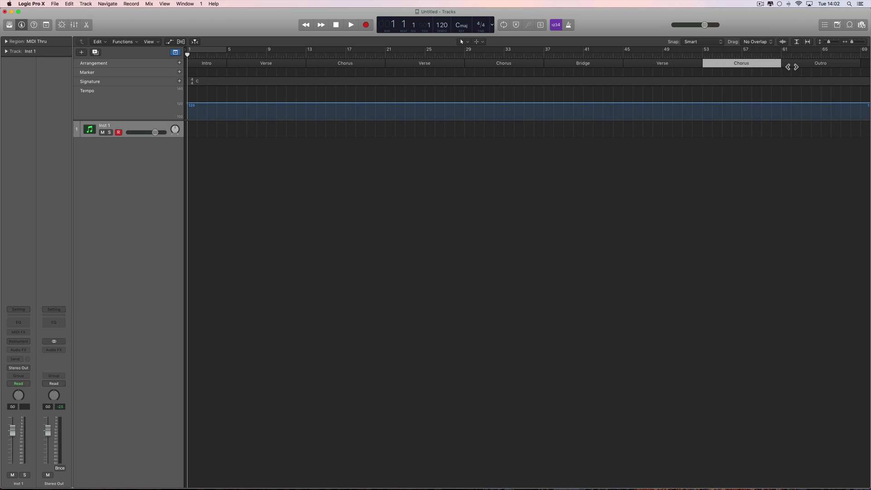
{"action": "left_click", "coordinate": [227, 64]}
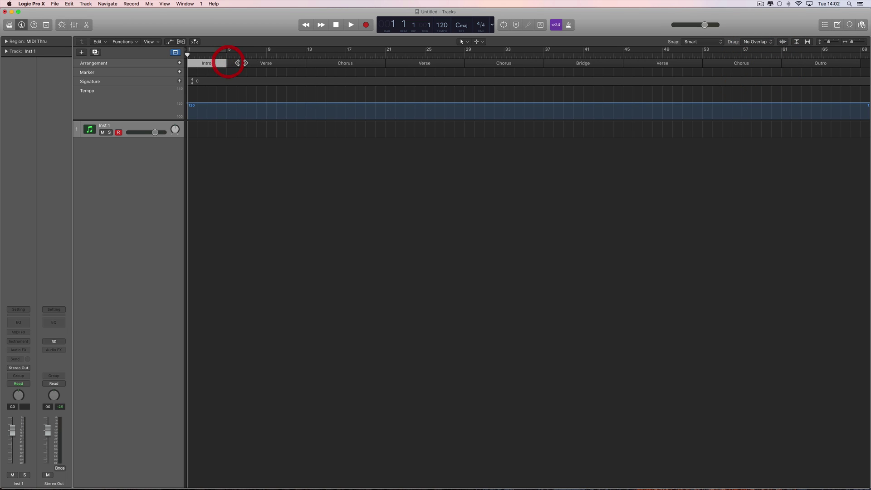
{"action": "left_click", "coordinate": [243, 61]}
{"action": "left_click", "coordinate": [321, 64]}
{"action": "left_click", "coordinate": [399, 66]}
{"action": "left_click", "coordinate": [457, 175]}
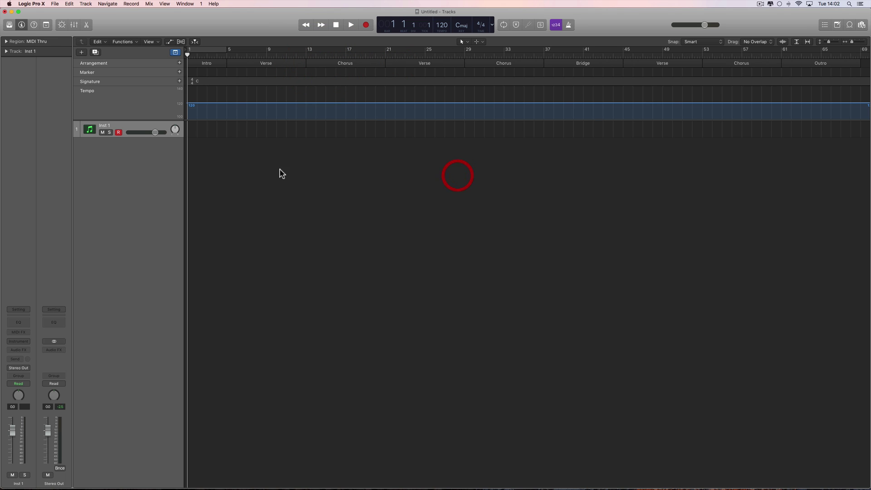
Step: Create a Drummer track with genre Rock, giving SoCal-kit regions across all sections
{"action": "left_click", "coordinate": [82, 53]}
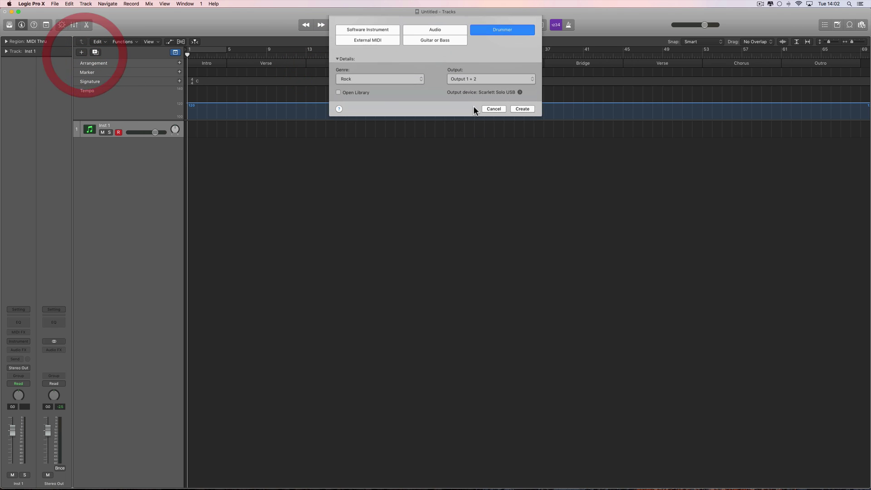
{"action": "left_click", "coordinate": [494, 33]}
{"action": "left_click", "coordinate": [374, 82]}
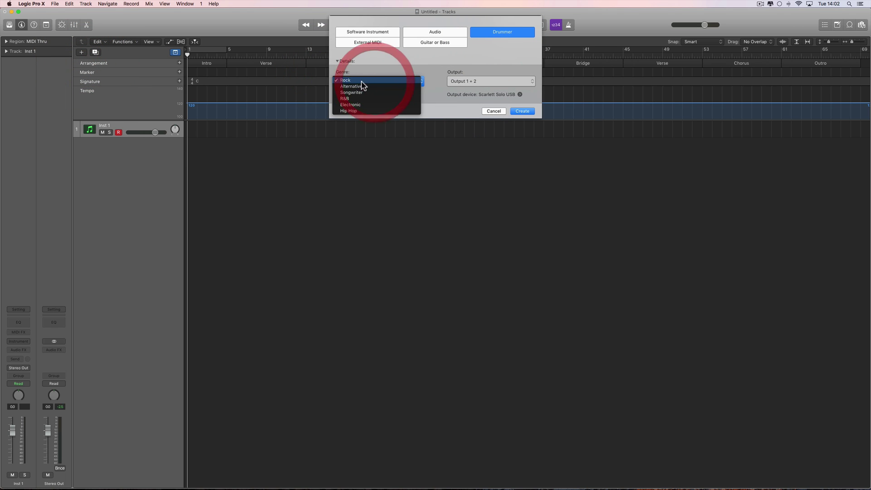
{"action": "left_click", "coordinate": [361, 80]}
{"action": "left_click", "coordinate": [522, 111]}
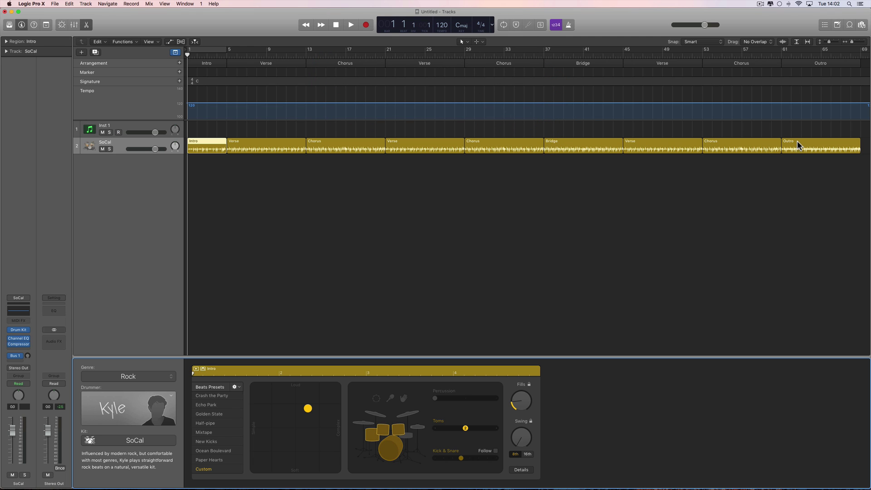
{"action": "left_click", "coordinate": [221, 62]}
{"action": "left_click", "coordinate": [211, 146]}
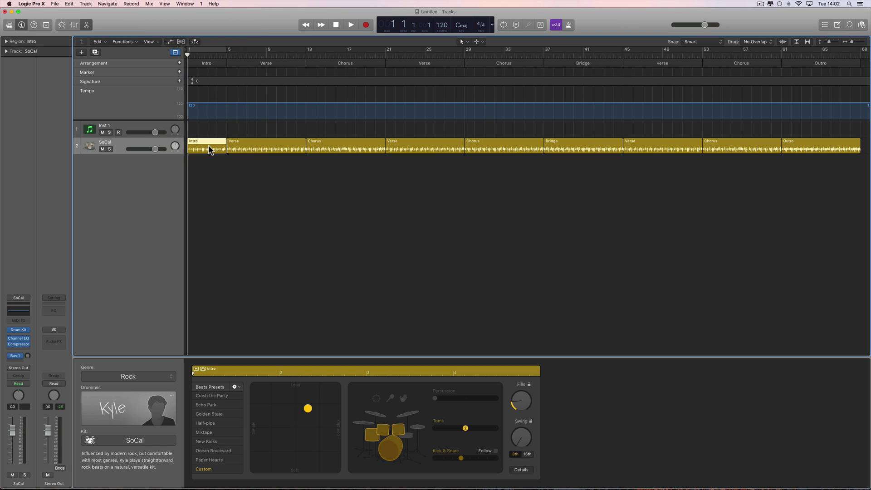
{"action": "left_click", "coordinate": [244, 66]}
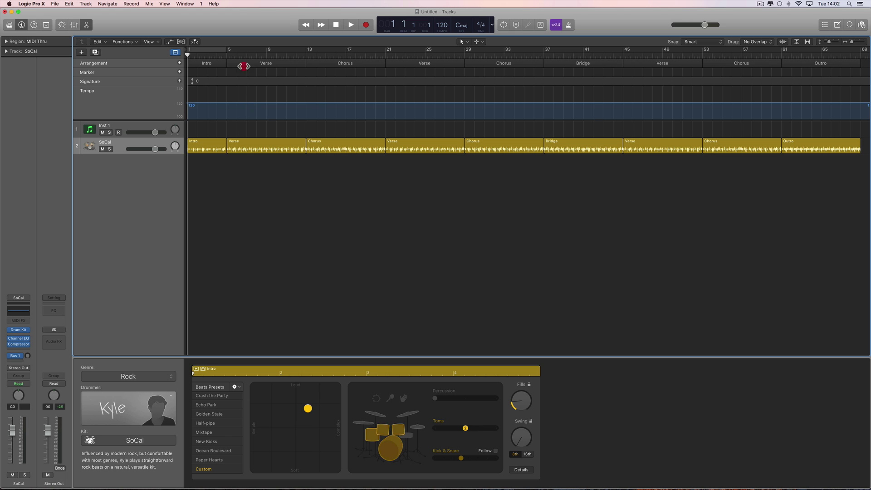
{"action": "left_click", "coordinate": [267, 141]}
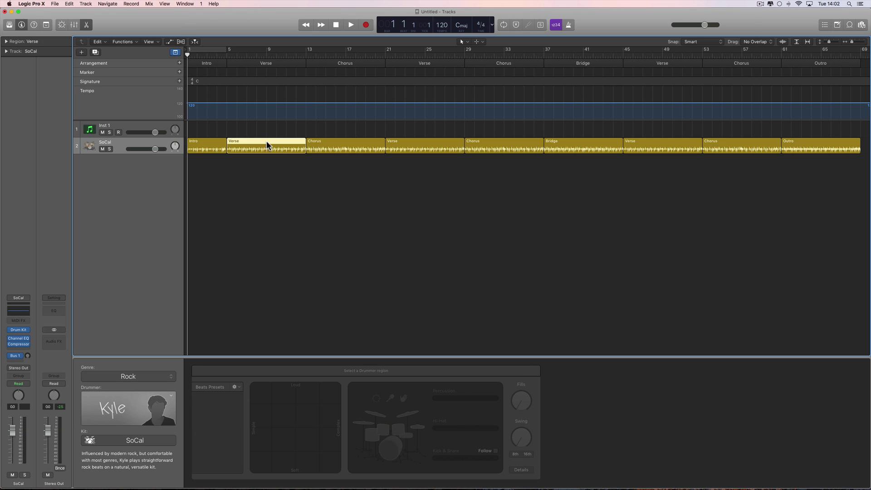
{"action": "left_click", "coordinate": [329, 62]}
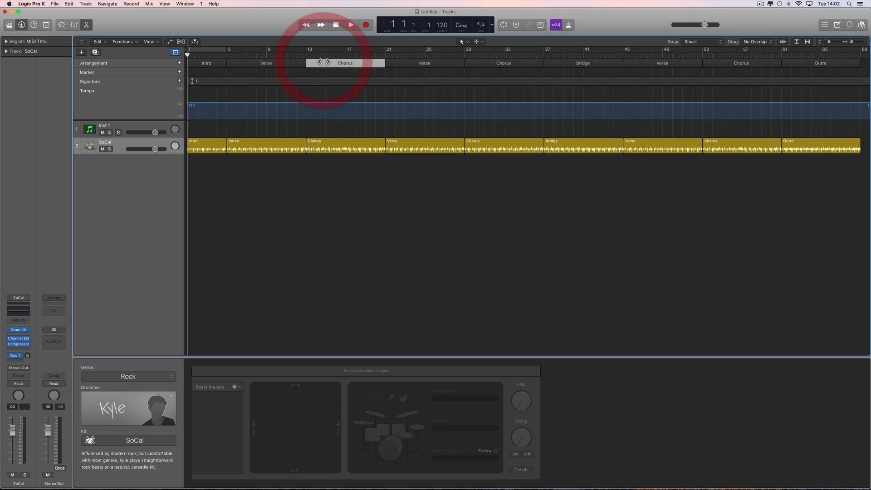
{"action": "left_click", "coordinate": [339, 147]}
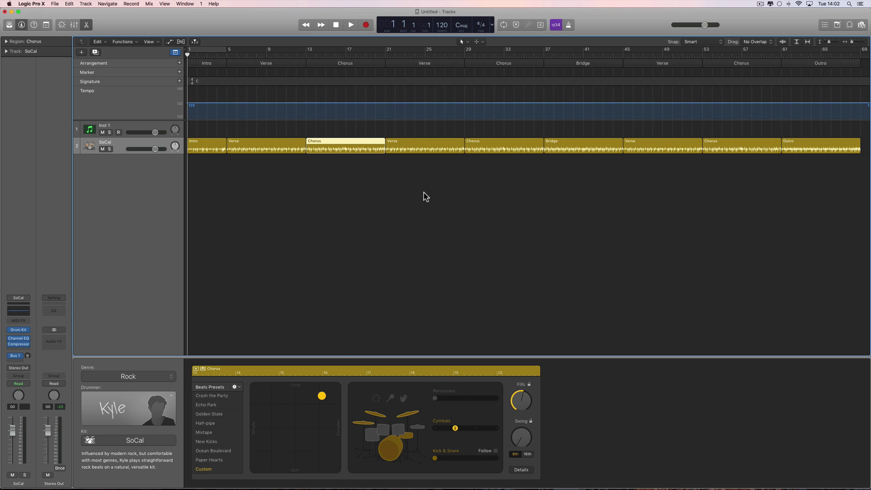
{"action": "left_click", "coordinate": [563, 63]}
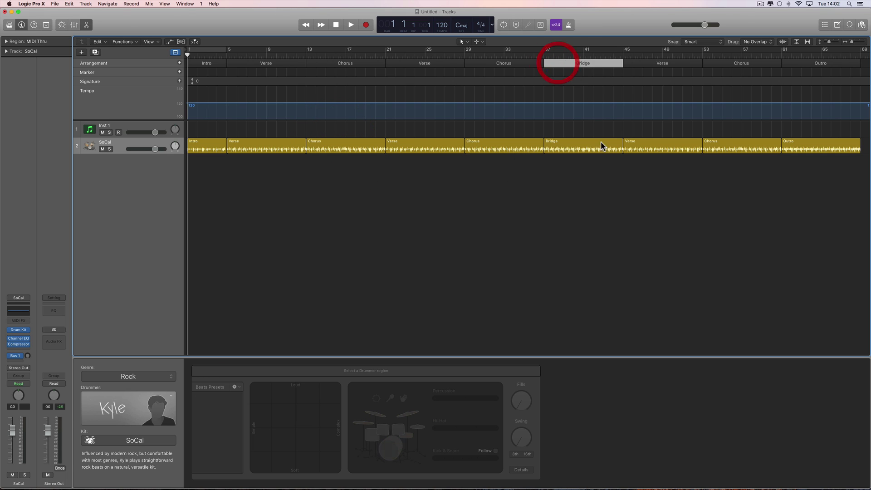
{"action": "left_click", "coordinate": [567, 144]}
{"action": "left_click", "coordinate": [795, 64]}
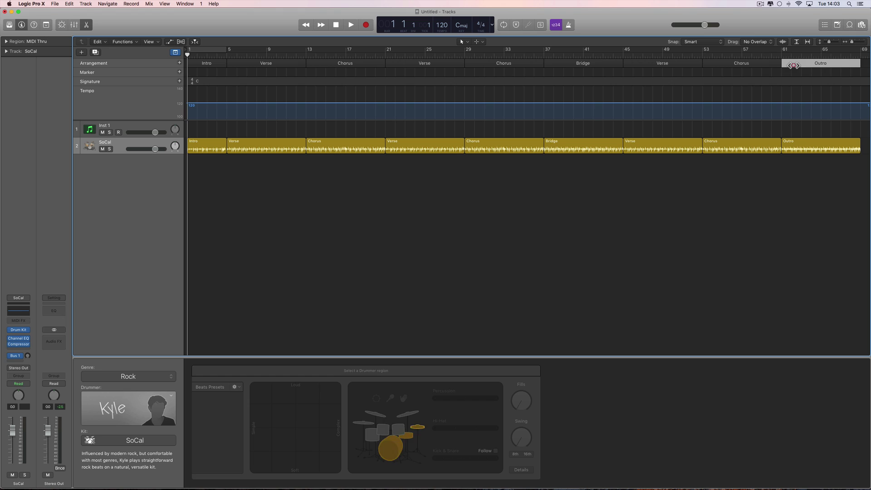
{"action": "left_click", "coordinate": [797, 142]}
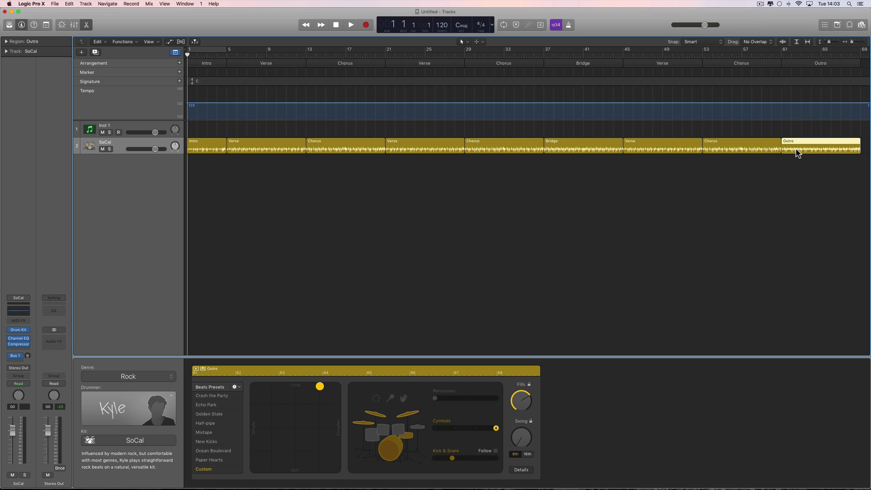
{"action": "left_click", "coordinate": [750, 183]}
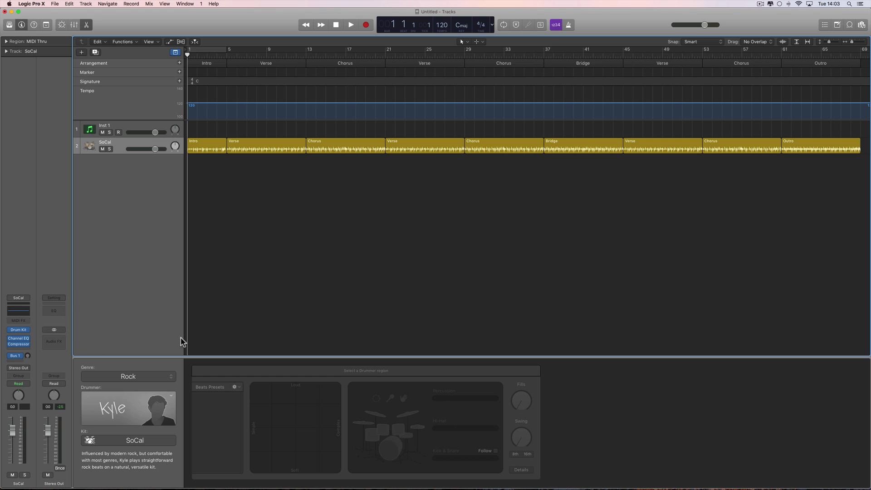
Step: Choose Anders as the drummer, switching the track to the Heavy kit
{"action": "left_click", "coordinate": [141, 397]}
{"action": "left_click", "coordinate": [93, 435]}
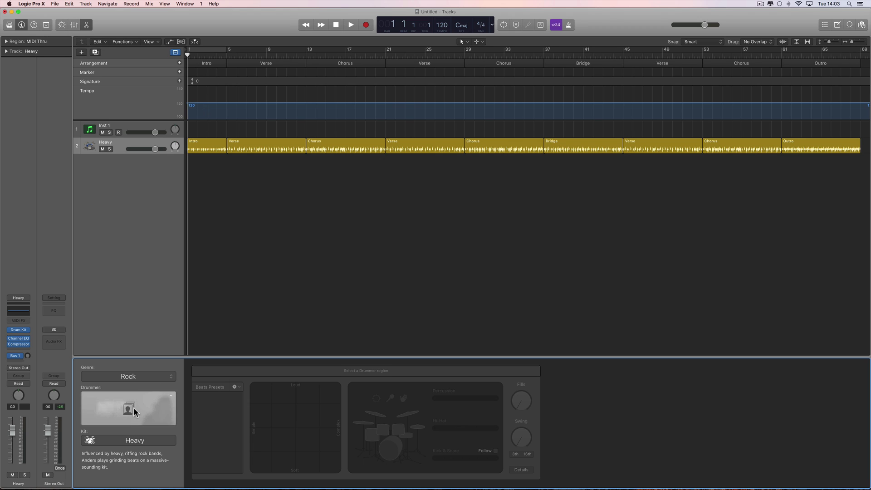
{"action": "left_click", "coordinate": [206, 64]}
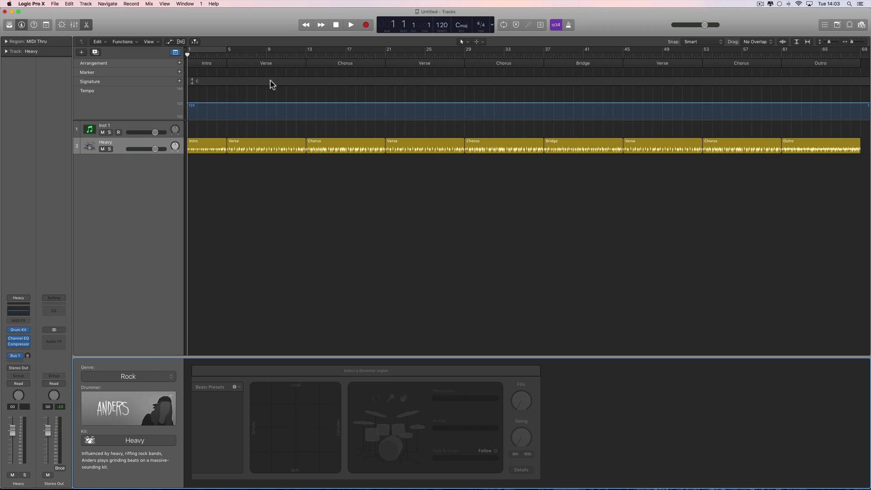
Step: Try the Electronic genre with Julian as the drummer
{"action": "left_click", "coordinate": [160, 376]}
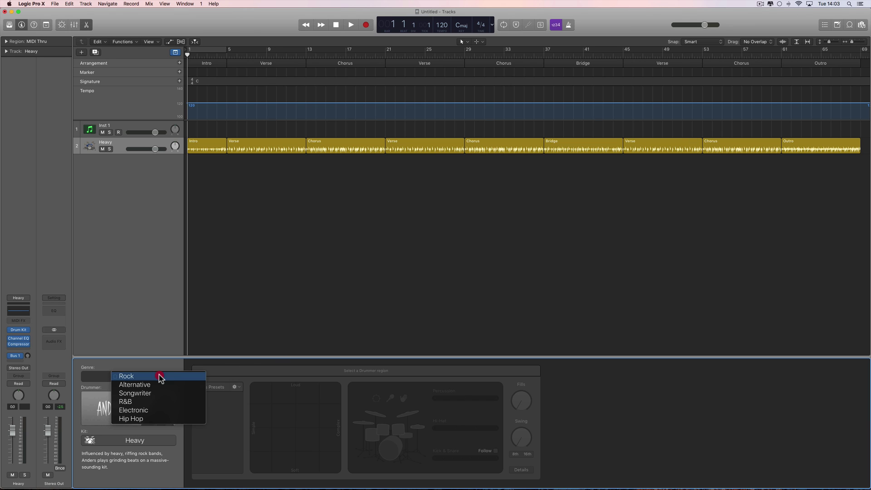
{"action": "left_click", "coordinate": [143, 411]}
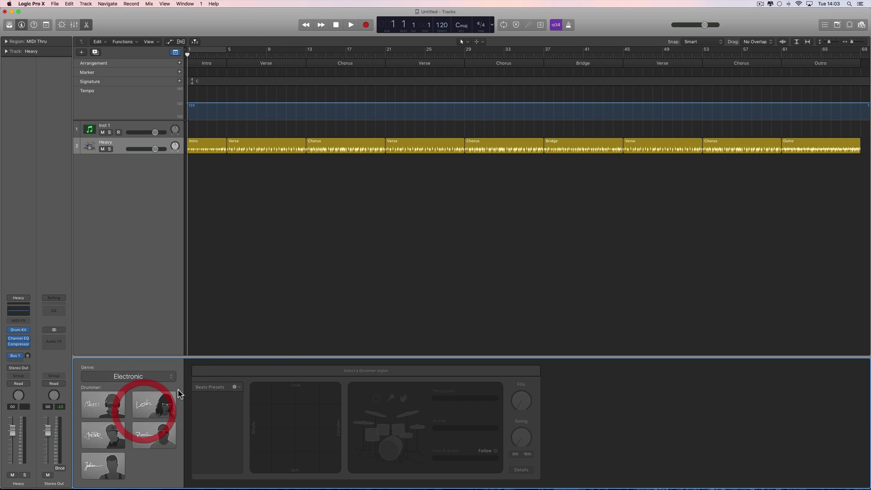
{"action": "left_click", "coordinate": [104, 462]}
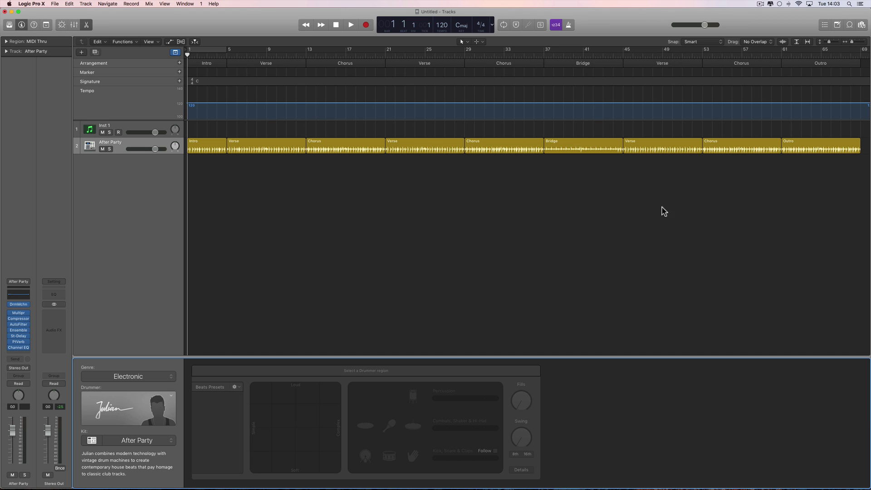
Step: Return to the Rock genre and pick Kyle, restoring the SoCal kit
{"action": "left_click", "coordinate": [144, 381]}
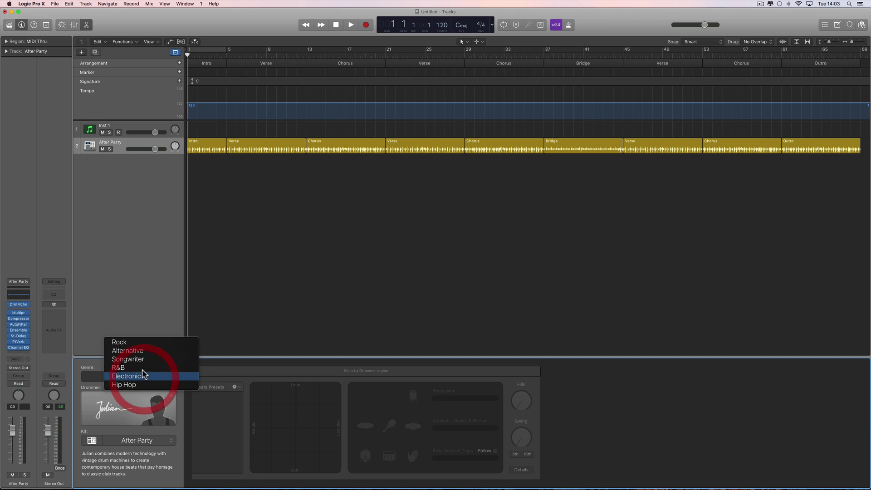
{"action": "left_click", "coordinate": [133, 343]}
{"action": "left_click", "coordinate": [110, 405]}
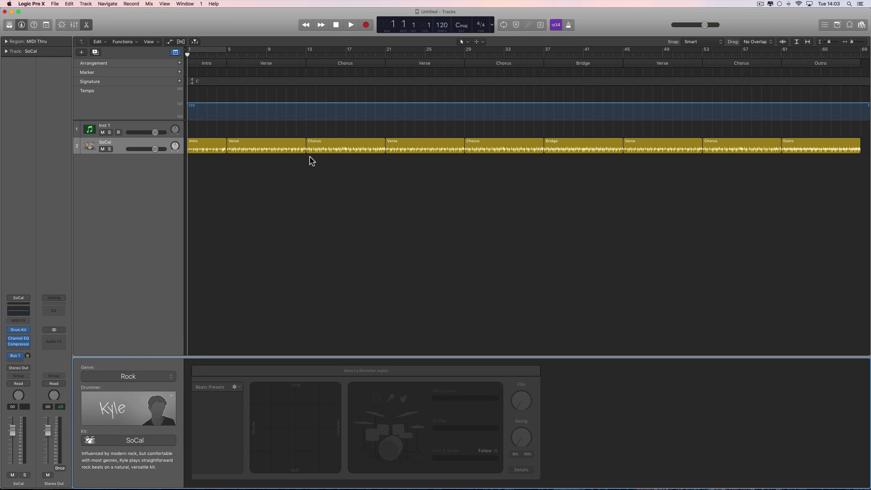
{"action": "key", "text": "space"}
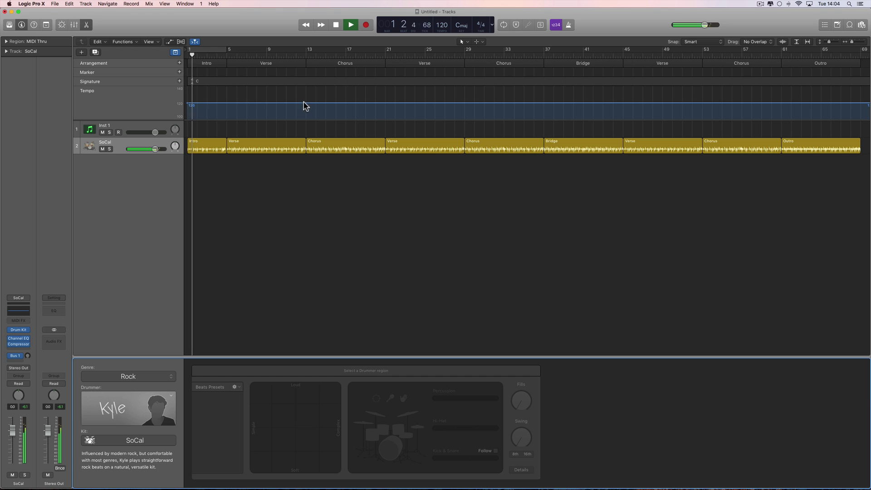
{"action": "left_click", "coordinate": [268, 55]}
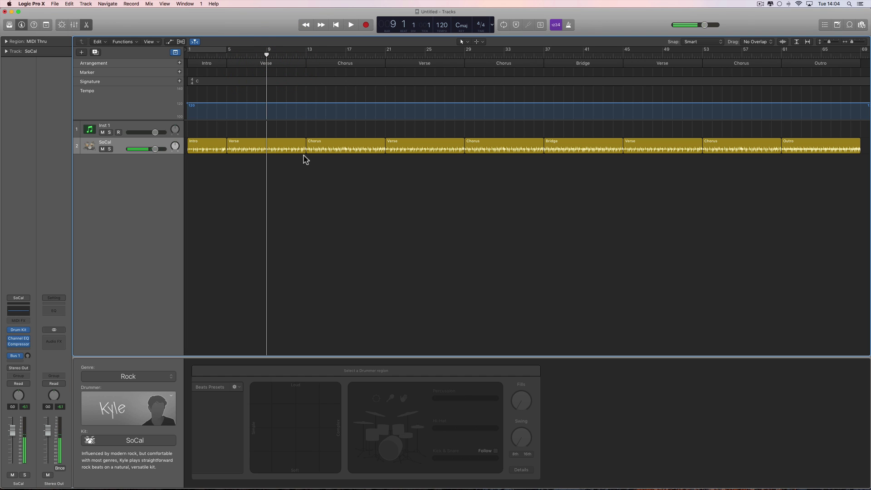
{"action": "key", "text": "space"}
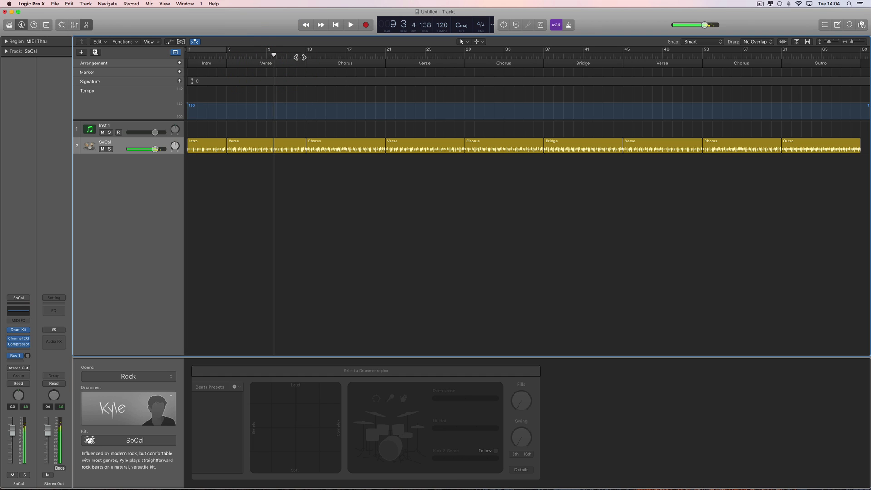
{"action": "left_click", "coordinate": [297, 54]}
{"action": "key", "text": "space"}
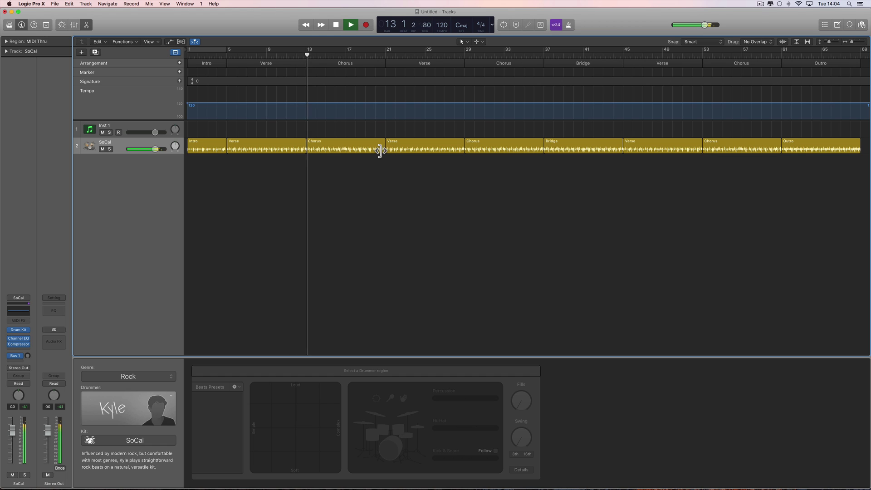
{"action": "key", "text": "space"}
{"action": "left_click", "coordinate": [342, 150]}
{"action": "key", "text": "space"}
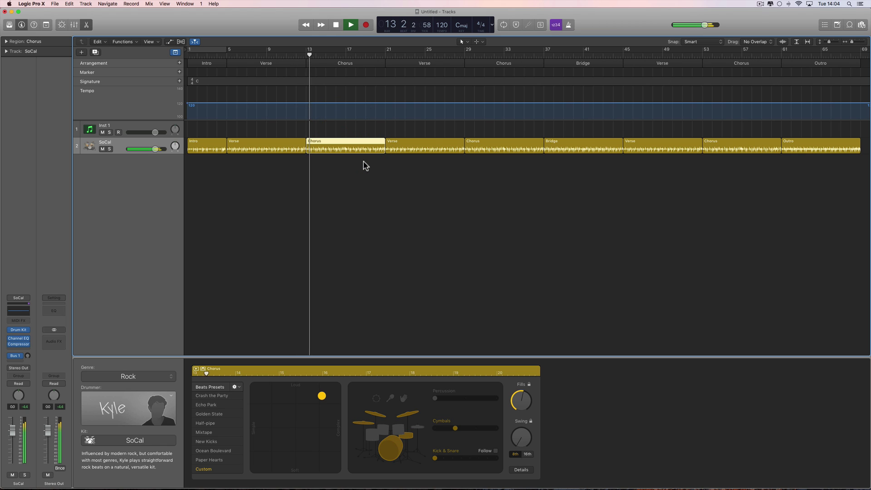
{"action": "key", "text": "space"}
{"action": "left_click", "coordinate": [546, 54]}
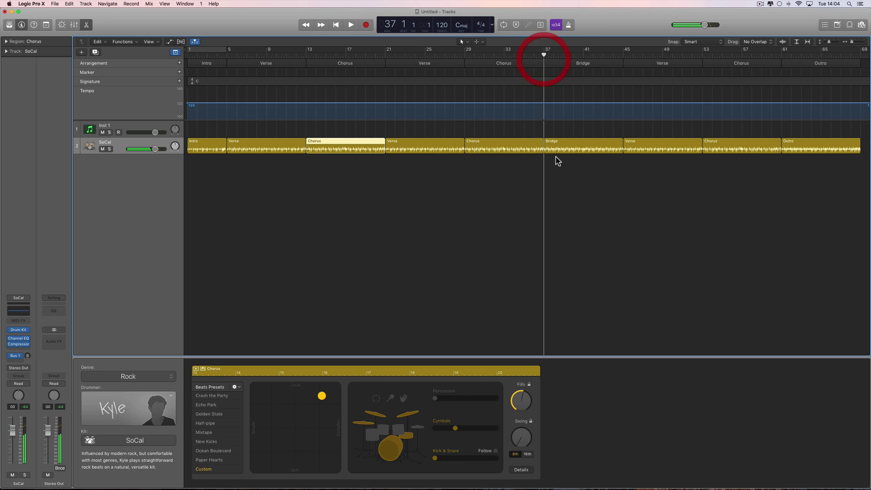
{"action": "left_click", "coordinate": [570, 146]}
{"action": "key", "text": "space"}
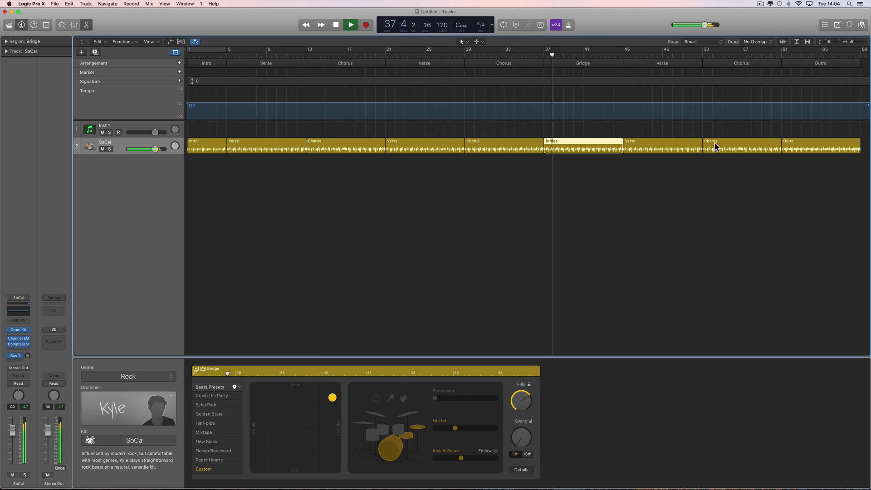
{"action": "key", "text": "space"}
{"action": "left_click", "coordinate": [791, 103]}
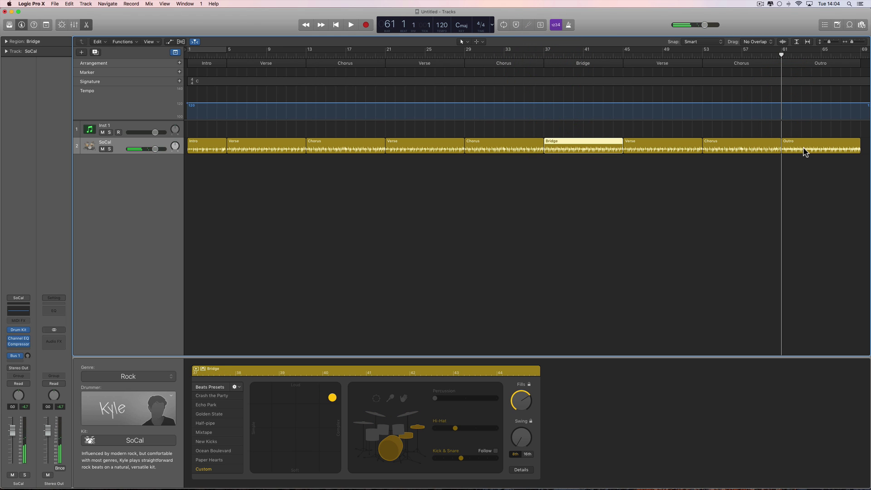
{"action": "left_click", "coordinate": [803, 150]}
{"action": "key", "text": "space"}
{"action": "key", "text": "space"}
{"action": "left_click", "coordinate": [685, 194]}
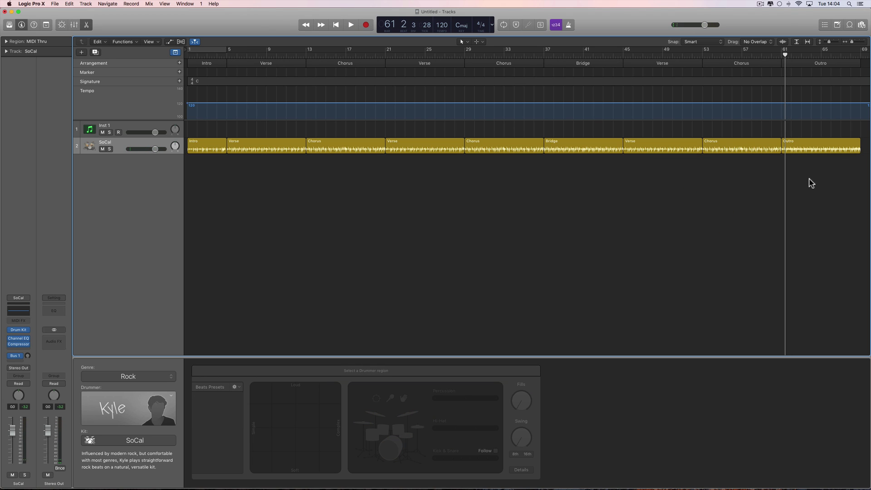
Step: Select all nine drummer regions and move the XY pad puck down to soft and complex
{"action": "left_click_drag", "start_coordinate": [810, 177], "coordinate": [218, 156]}
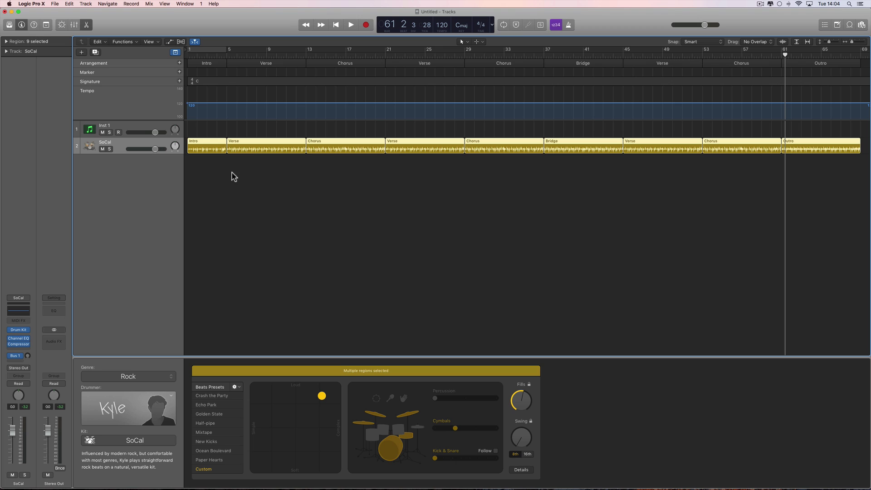
{"action": "left_click", "coordinate": [322, 396]}
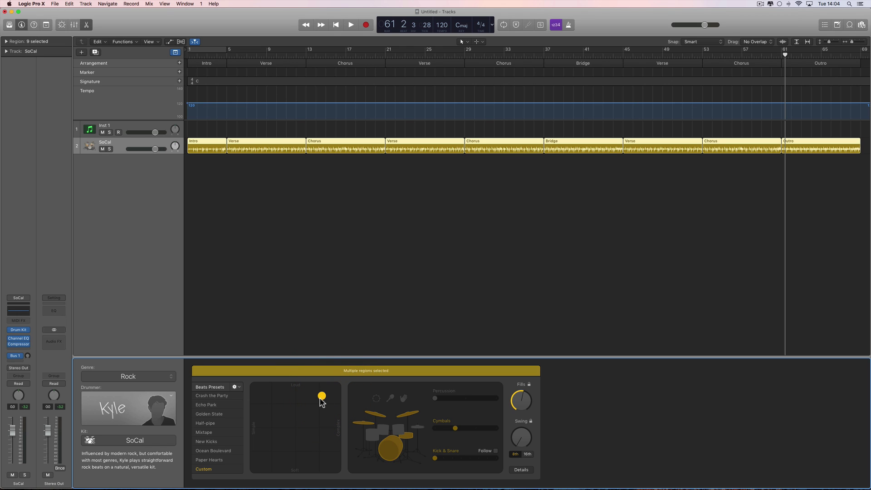
{"action": "left_click_drag", "start_coordinate": [320, 398], "coordinate": [322, 437]}
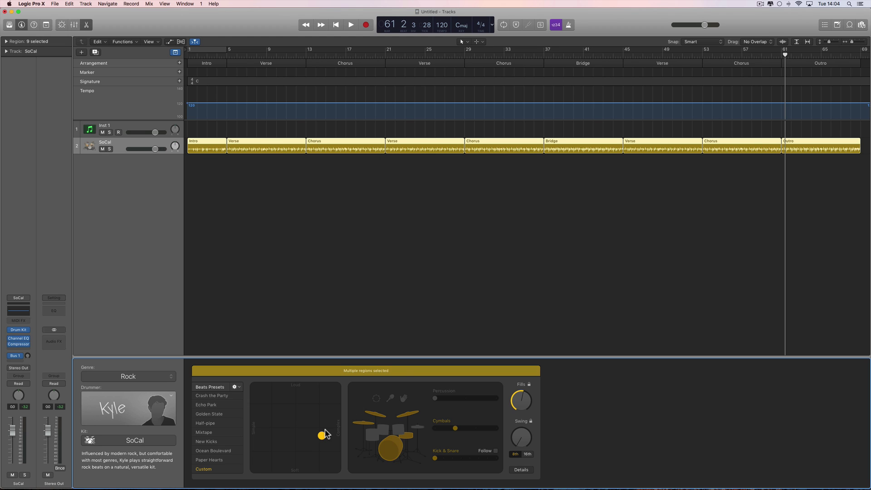
{"action": "mouse_move", "coordinate": [324, 436]}
{"action": "left_mouse_down"}
{"action": "mouse_move", "coordinate": [323, 394]}
{"action": "mouse_move", "coordinate": [321, 451]}
{"action": "left_mouse_up"}
Step: Play from bar 7 and push the XY pad puck up toward Loud, auditioning it
{"action": "left_click", "coordinate": [248, 54]}
{"action": "key", "text": "space"}
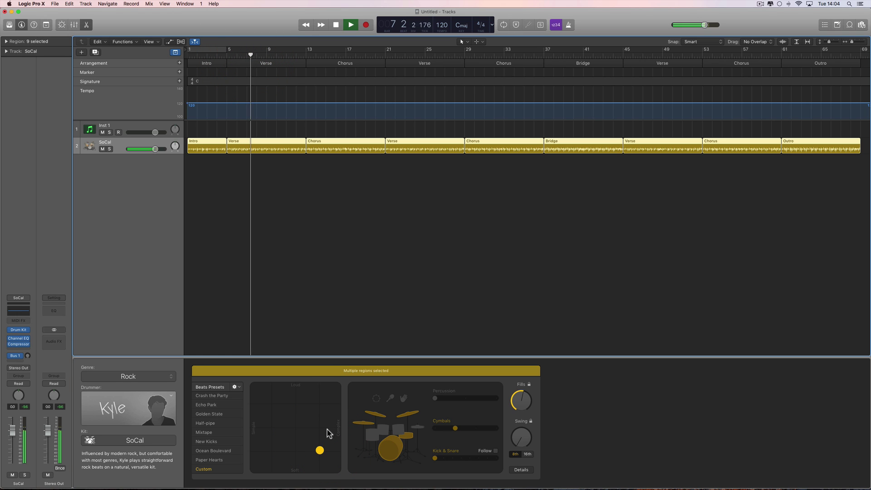
{"action": "key", "text": "space"}
{"action": "left_click_drag", "start_coordinate": [322, 450], "coordinate": [320, 391]}
{"action": "key", "text": "space"}
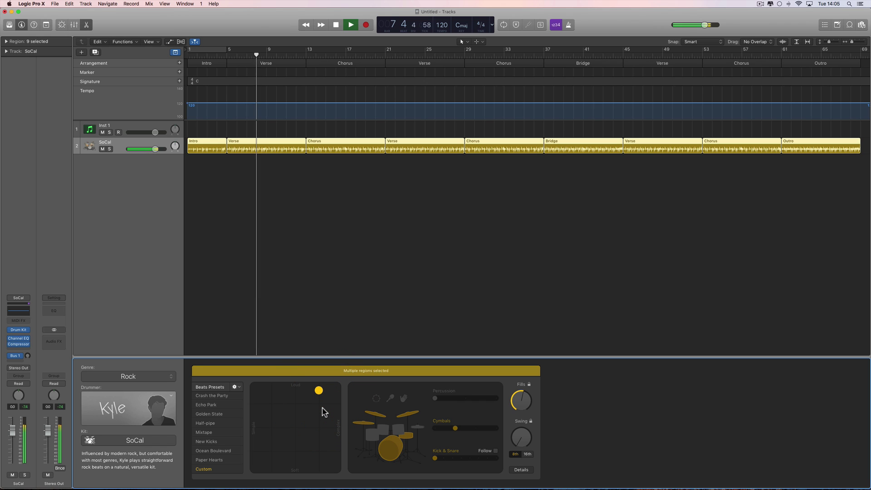
{"action": "key", "text": "space"}
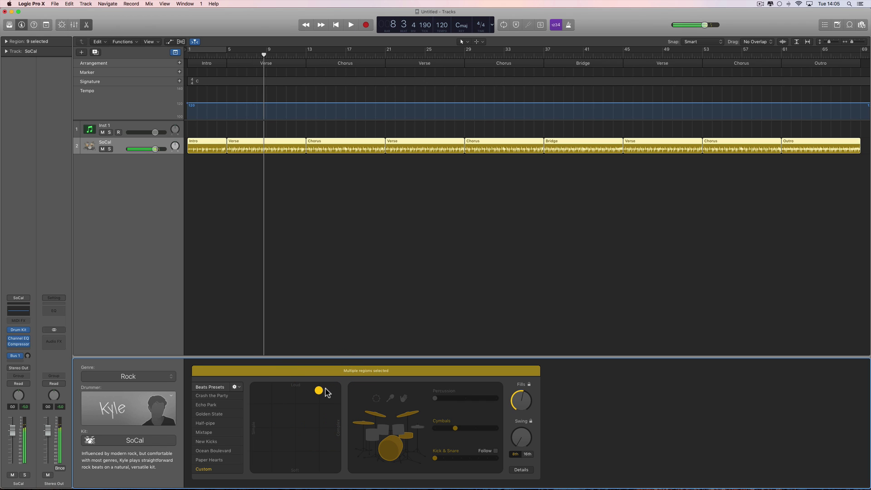
Step: Try a simpler loud feel, then settle the puck at loud and fairly complex
{"action": "left_click_drag", "start_coordinate": [319, 391], "coordinate": [287, 395]}
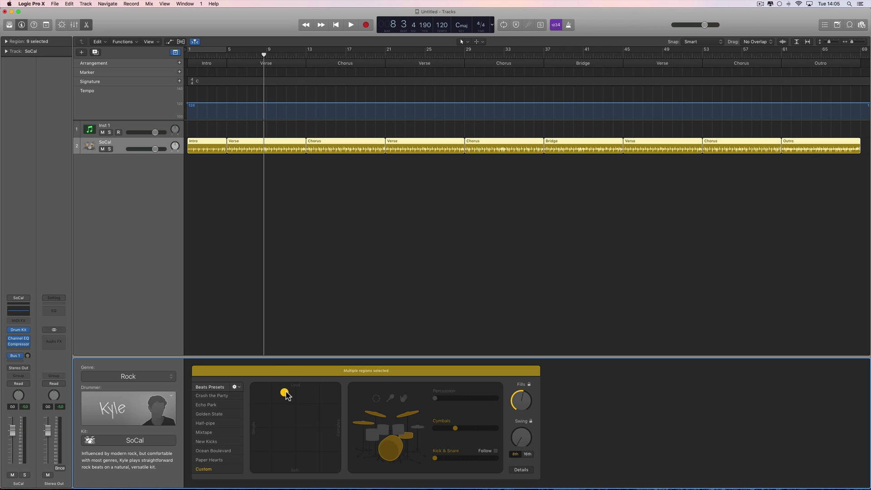
{"action": "left_click", "coordinate": [285, 393]}
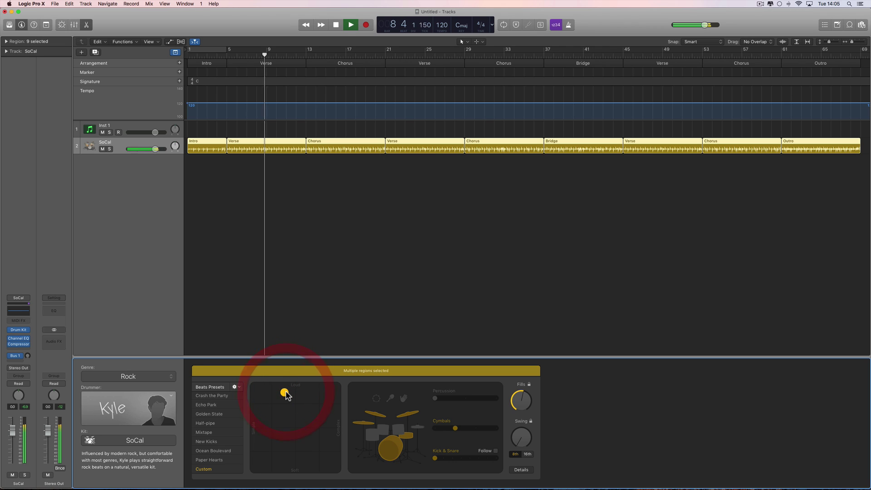
{"action": "left_click_drag", "start_coordinate": [286, 393], "coordinate": [323, 401]}
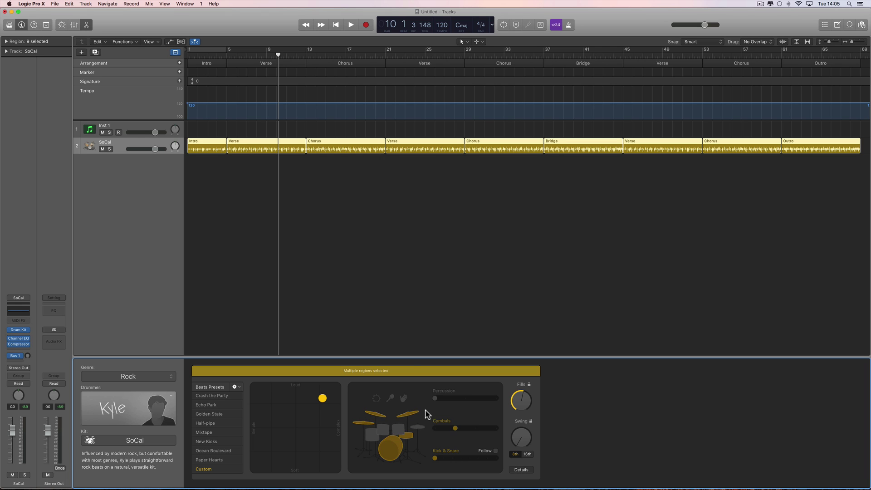
{"action": "left_click", "coordinate": [18, 330]}
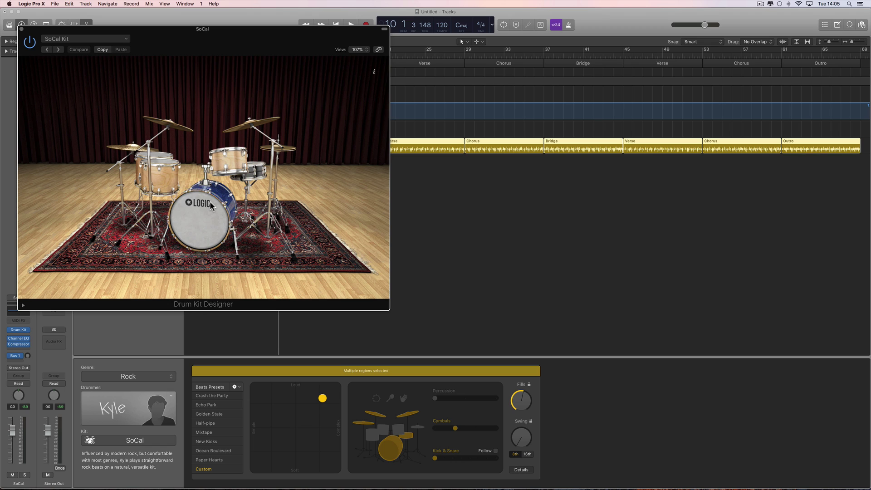
{"action": "left_click", "coordinate": [21, 29]}
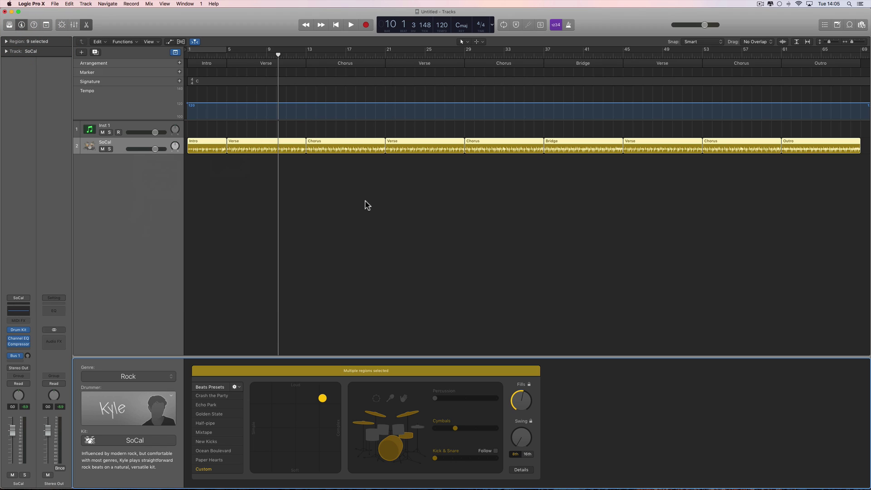